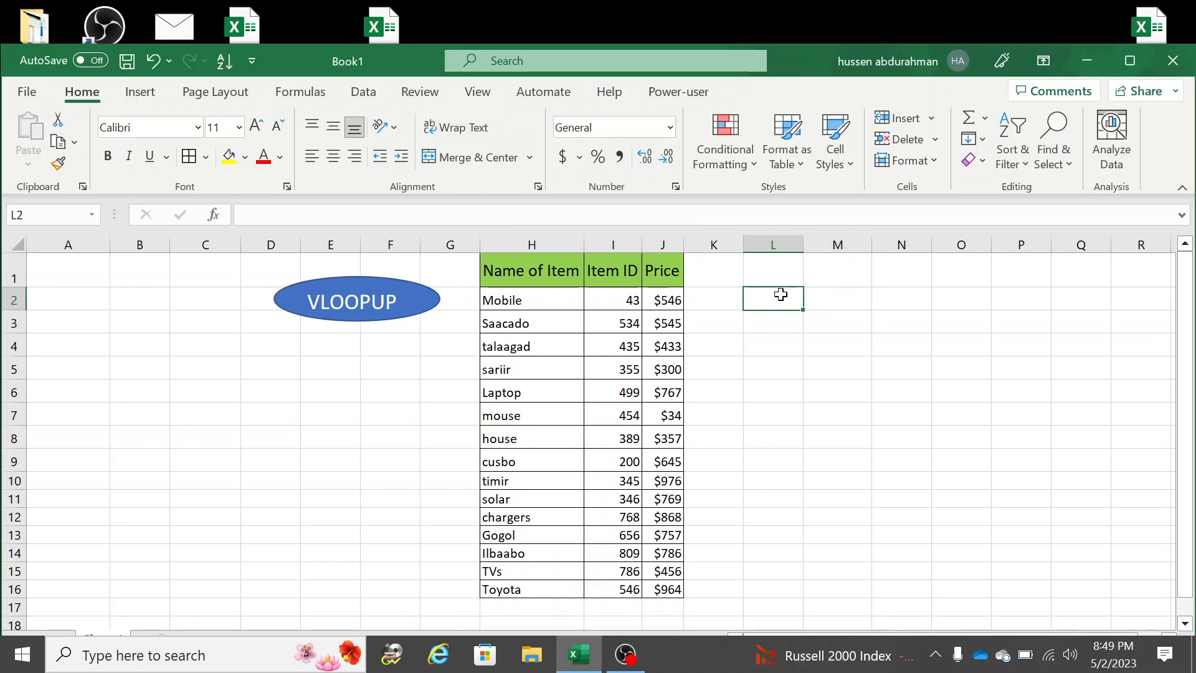
- Examine the Name of Item, Item ID and Price columns of the item table in columns H to J
{"action": "left_click", "coordinate": [887, 301]}
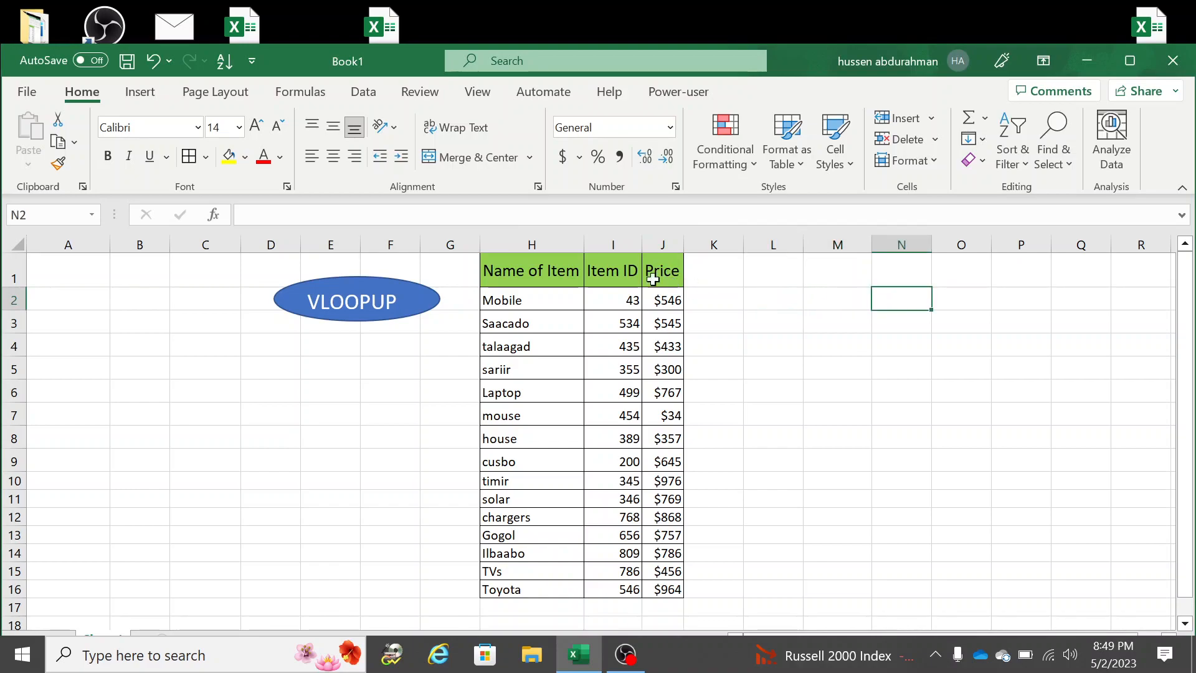
{"action": "left_click", "coordinate": [521, 239]}
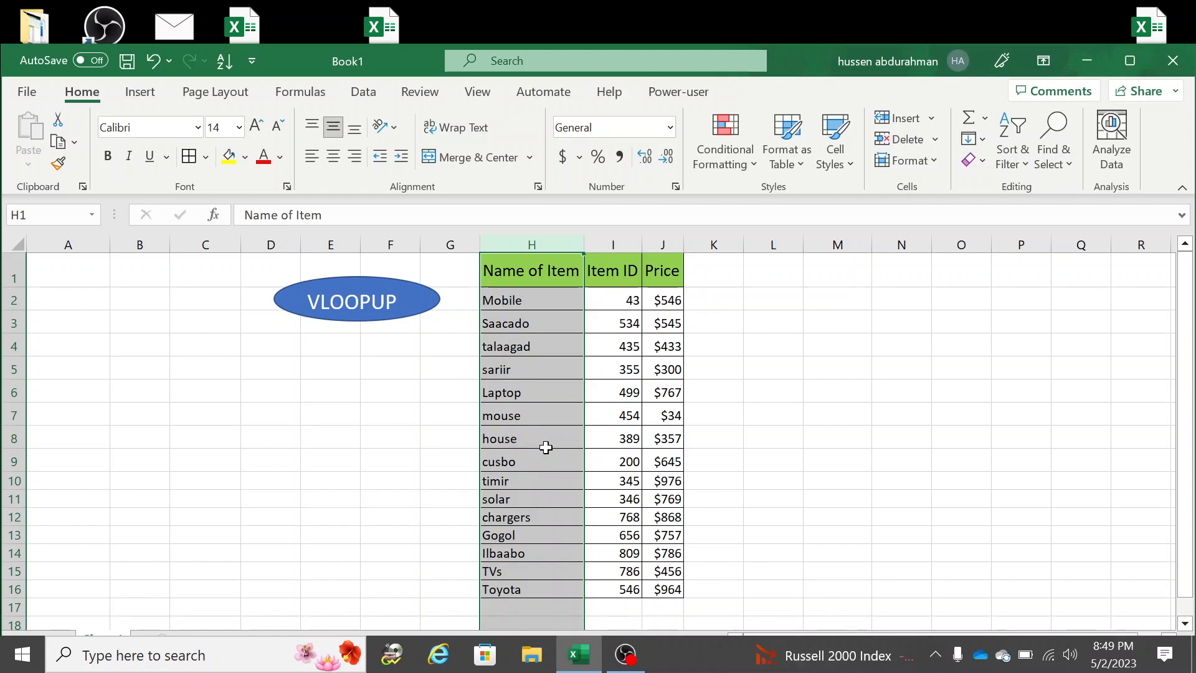
{"action": "left_click_drag", "start_coordinate": [665, 300], "coordinate": [664, 571]}
{"action": "left_click_drag", "start_coordinate": [612, 293], "coordinate": [629, 588]}
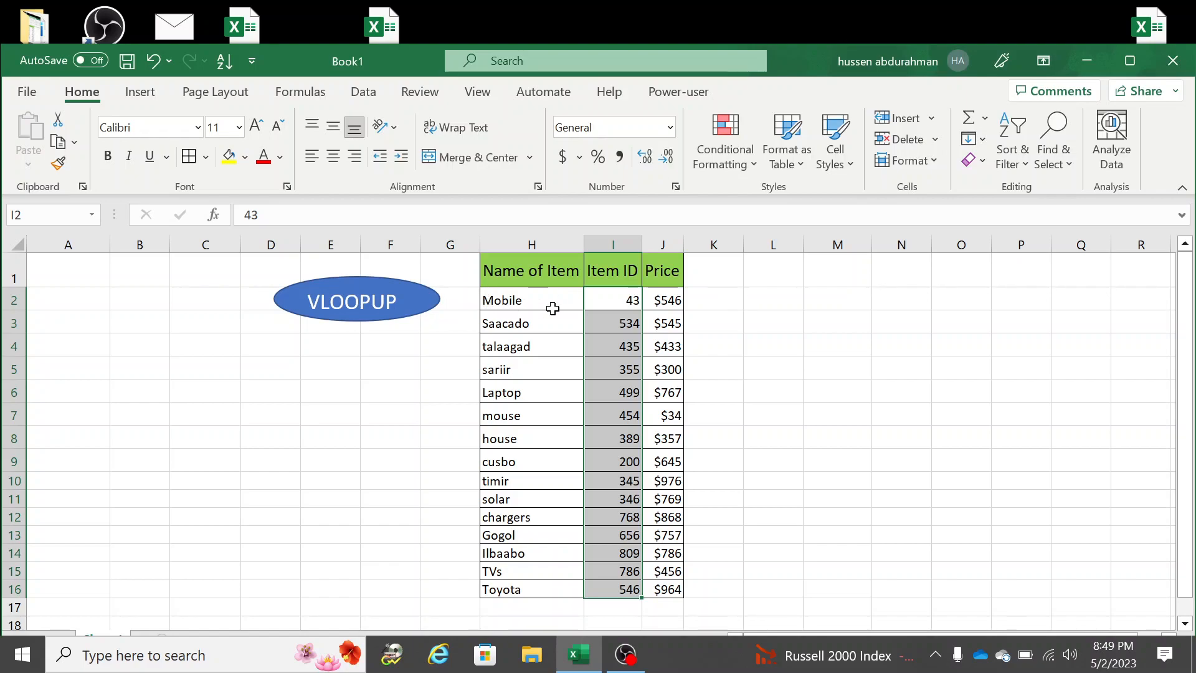
{"action": "left_click", "coordinate": [529, 245]}
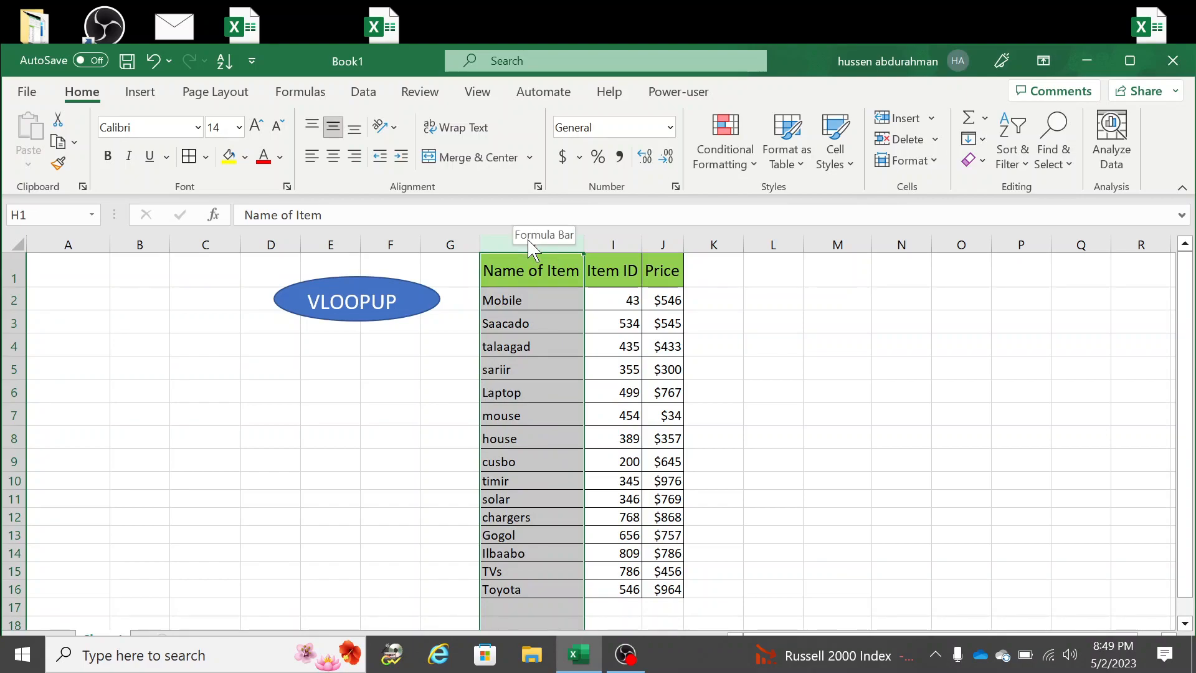
{"action": "left_click", "coordinate": [605, 233]}
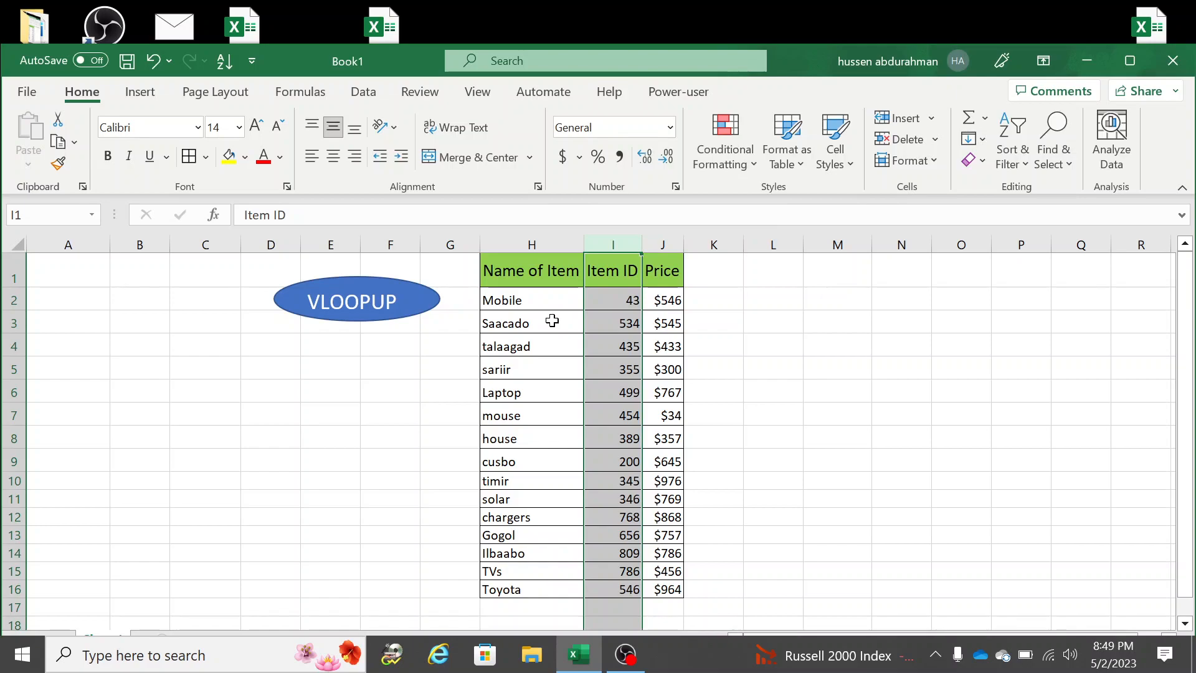
{"action": "left_click", "coordinate": [505, 329]}
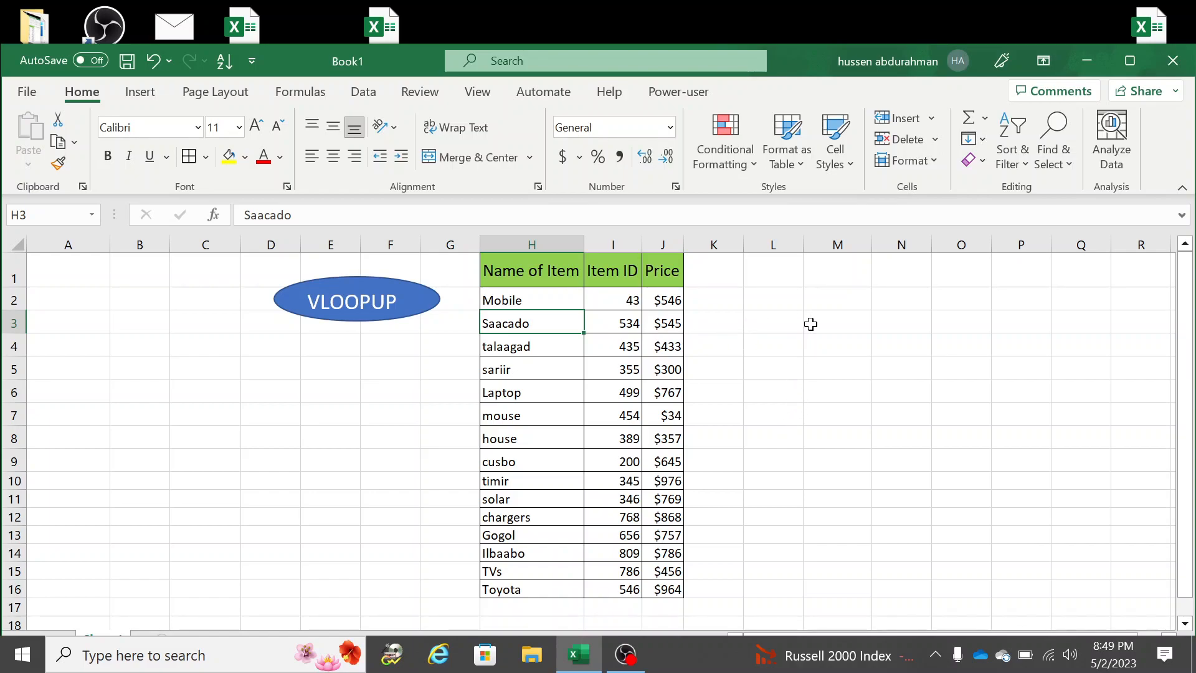
- Enter a VLOOKUP formula in M3 that looks up L3 in columns H:J and returns column 3 with an exact match (FALSE)
{"action": "left_click", "coordinate": [837, 321]}
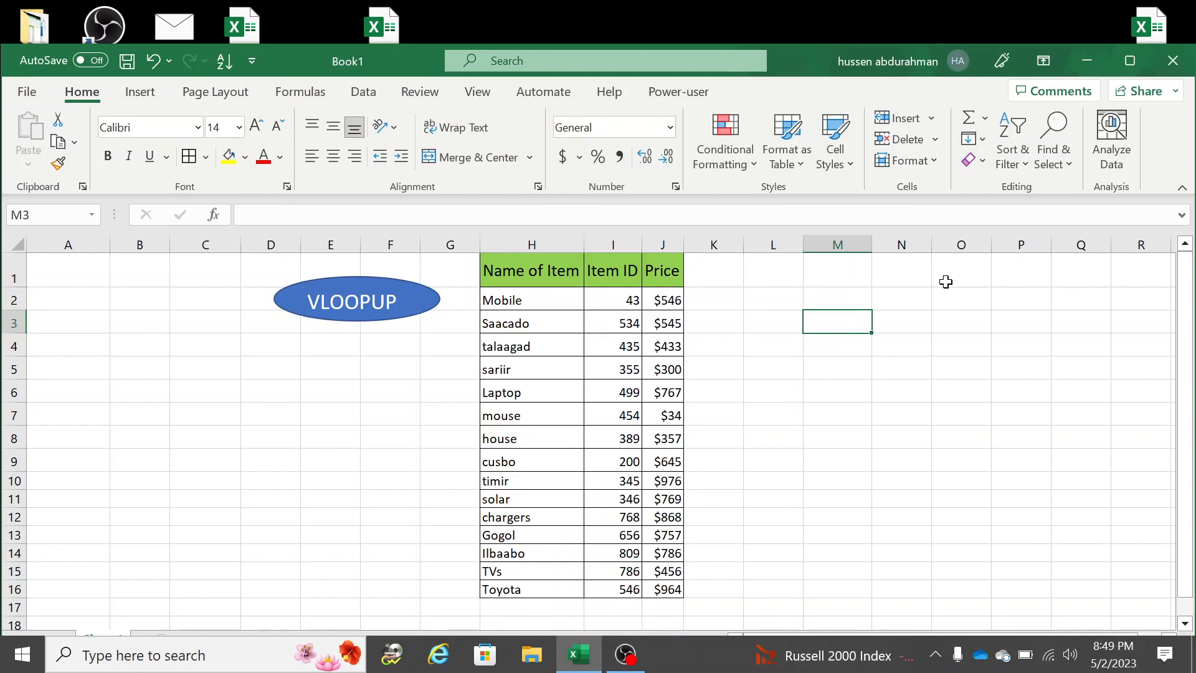
{"action": "type", "text": "=vlook"}
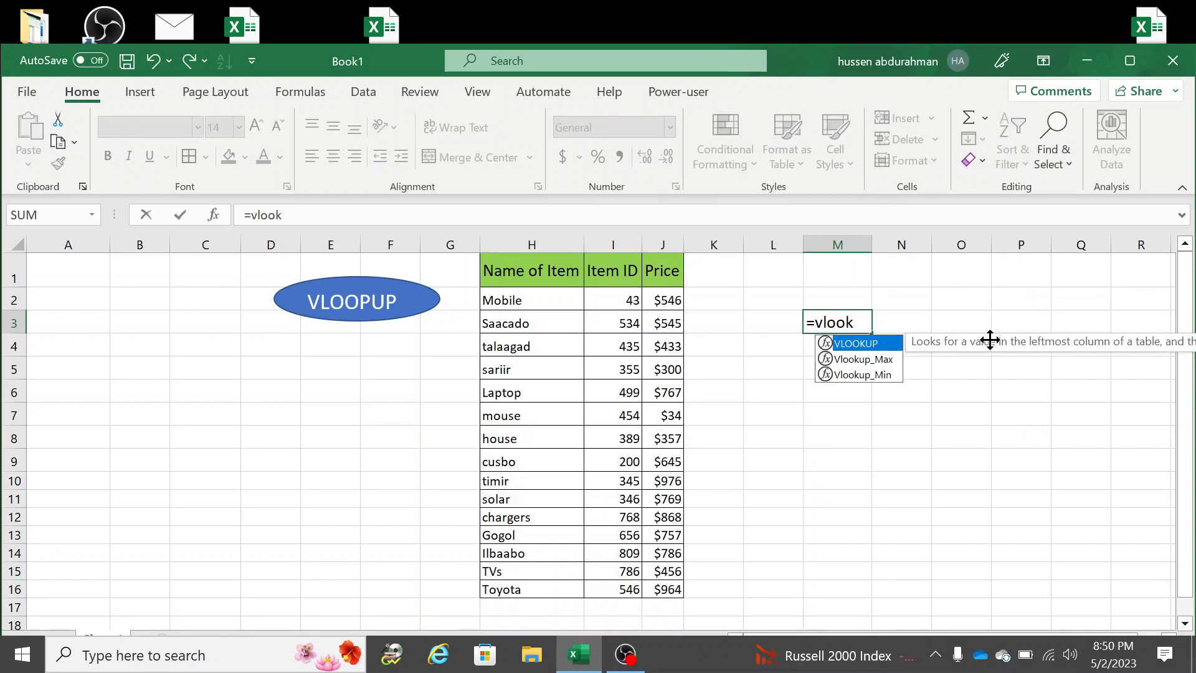
{"action": "key", "text": "Tab"}
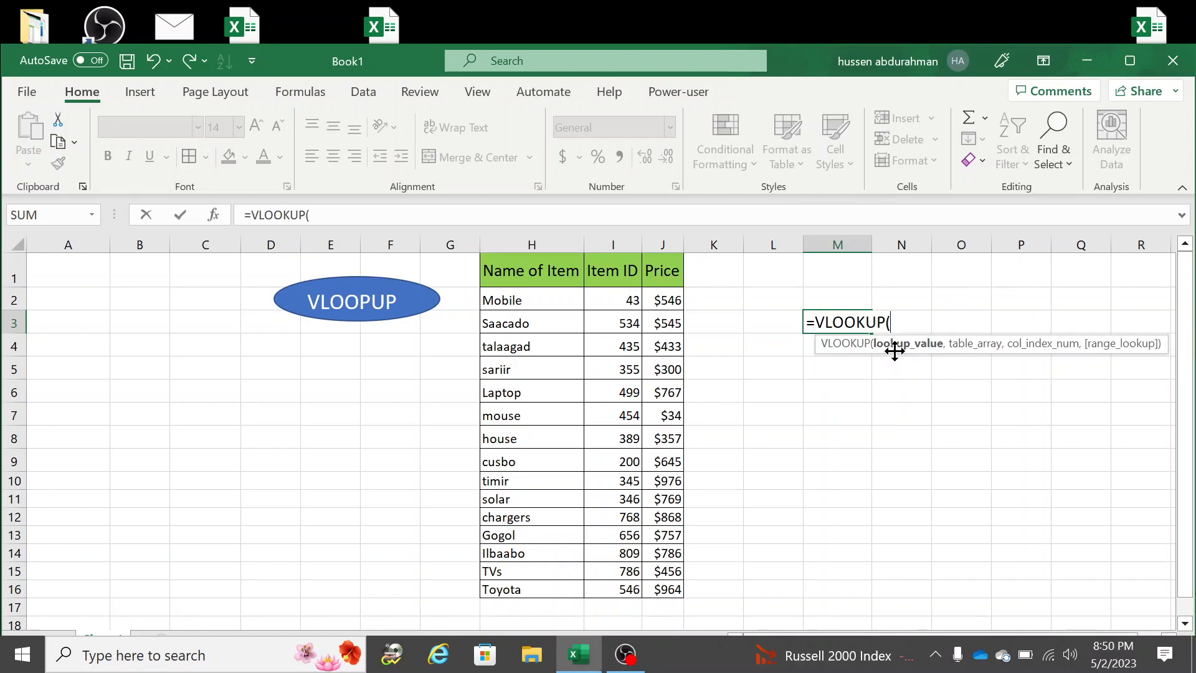
{"action": "left_click", "coordinate": [769, 318]}
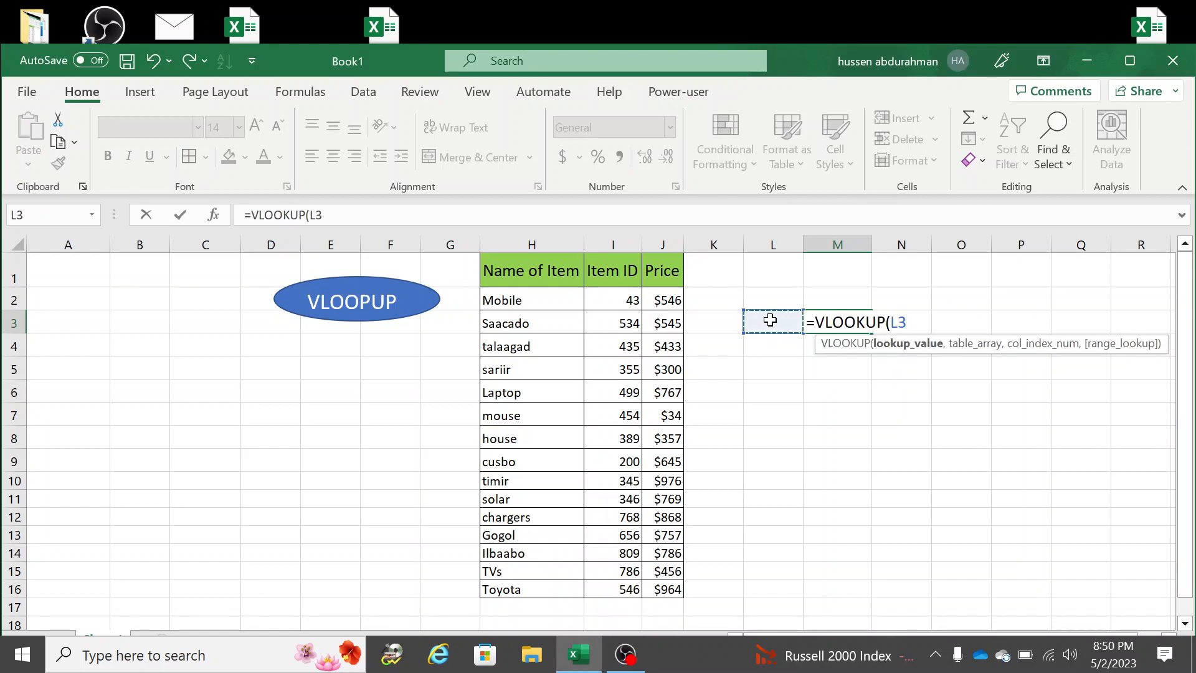
{"action": "type", "text": ","}
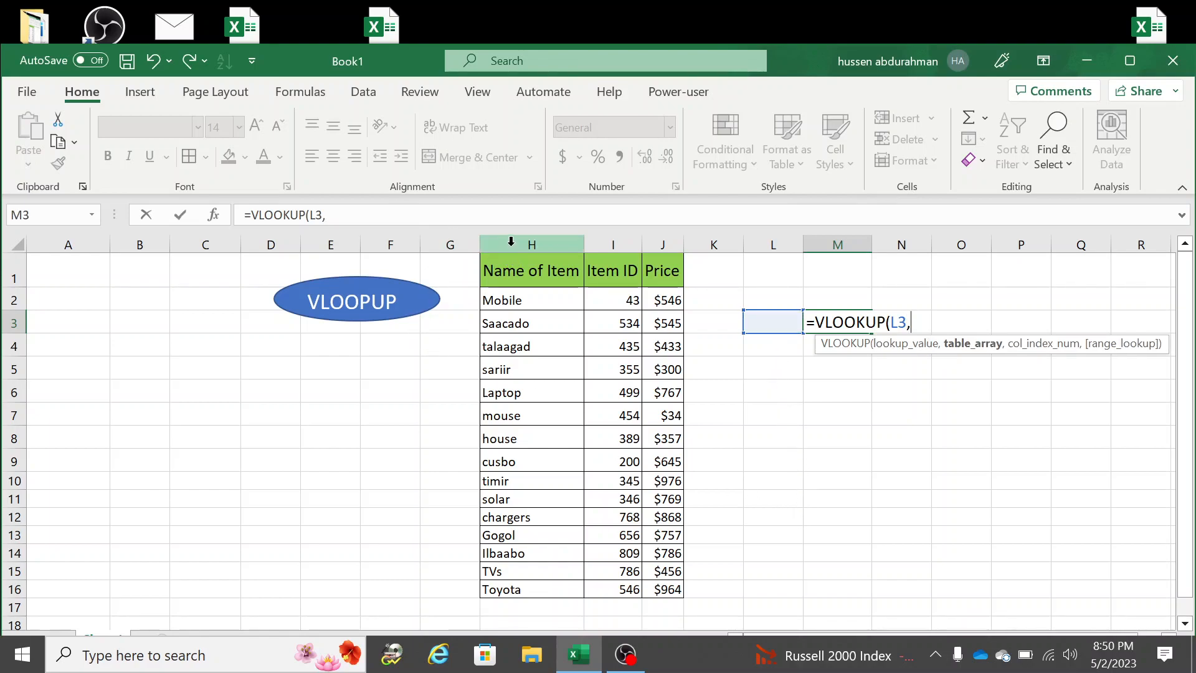
{"action": "left_click_drag", "start_coordinate": [511, 241], "coordinate": [668, 237]}
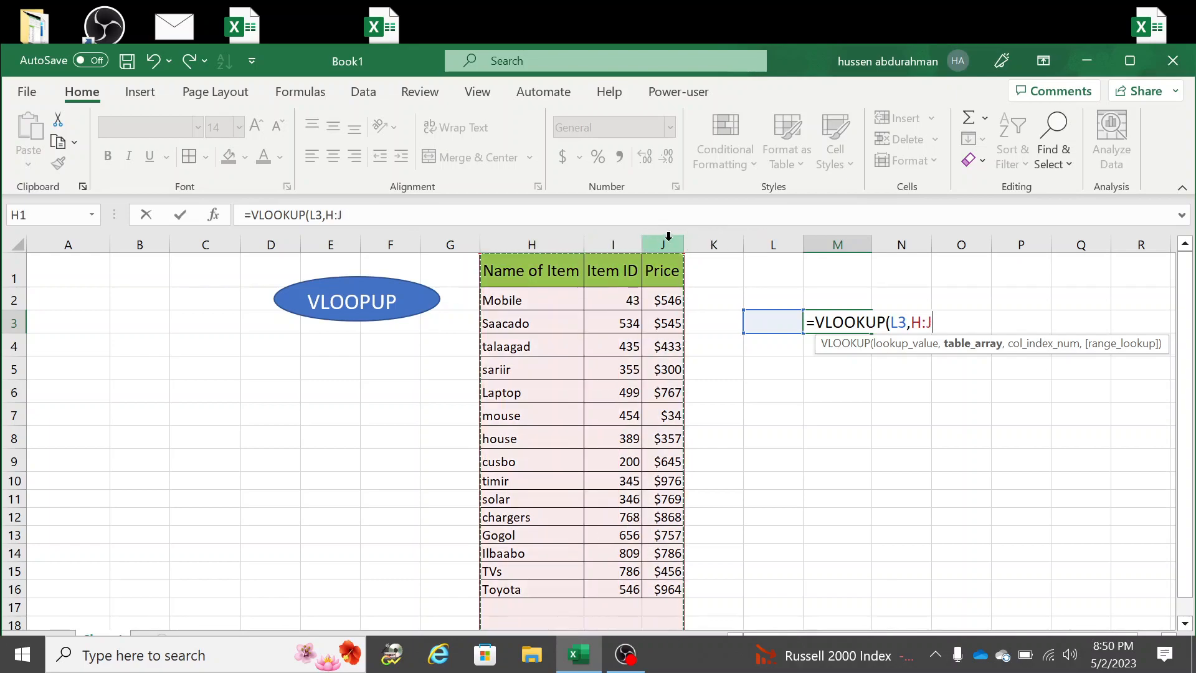
{"action": "type", "text": ","}
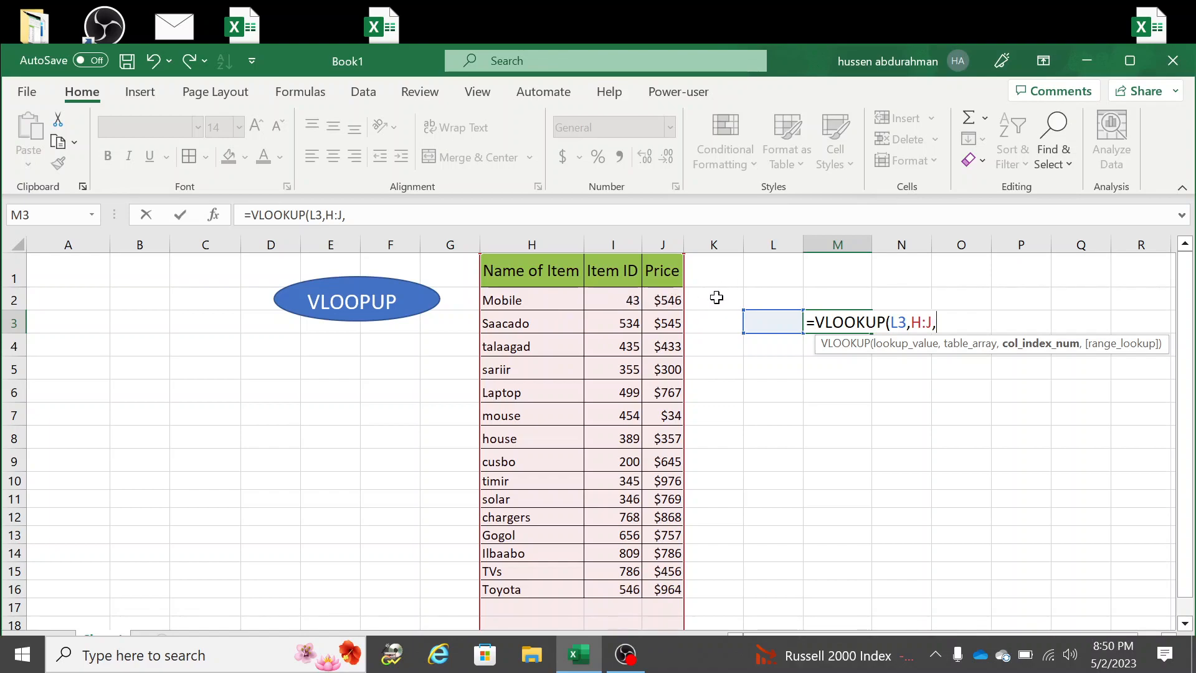
{"action": "type", "text": "3,"}
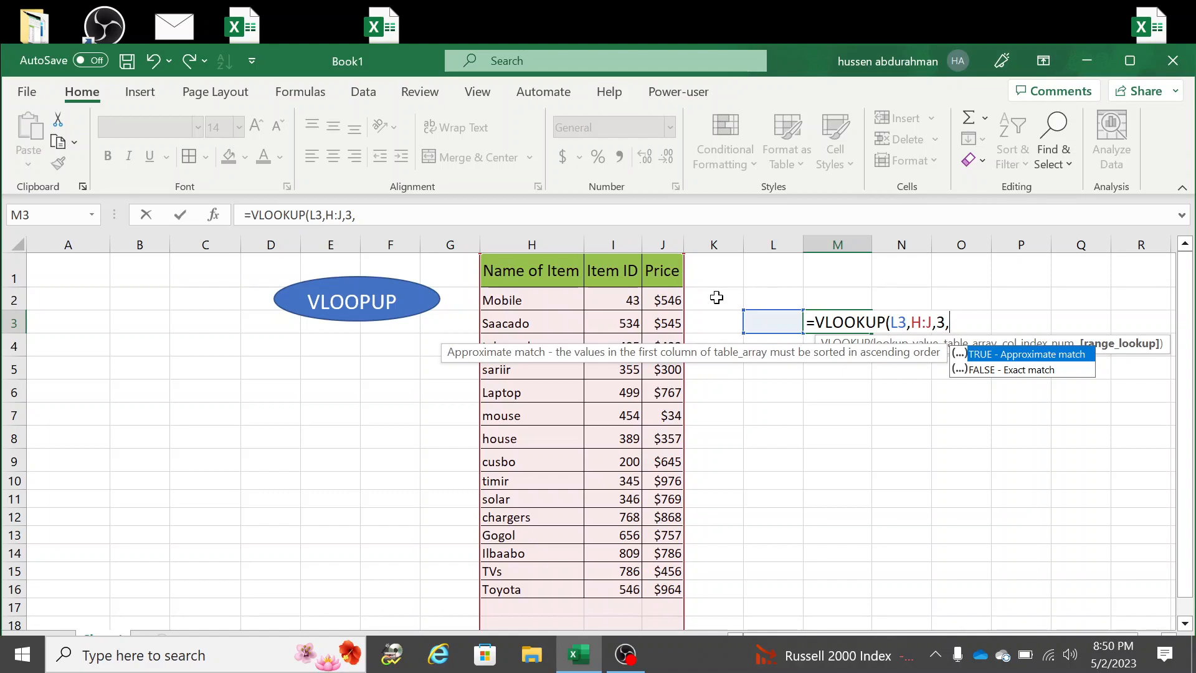
{"action": "type", "text": "0"}
{"action": "double_click", "coordinate": [1007, 370]}
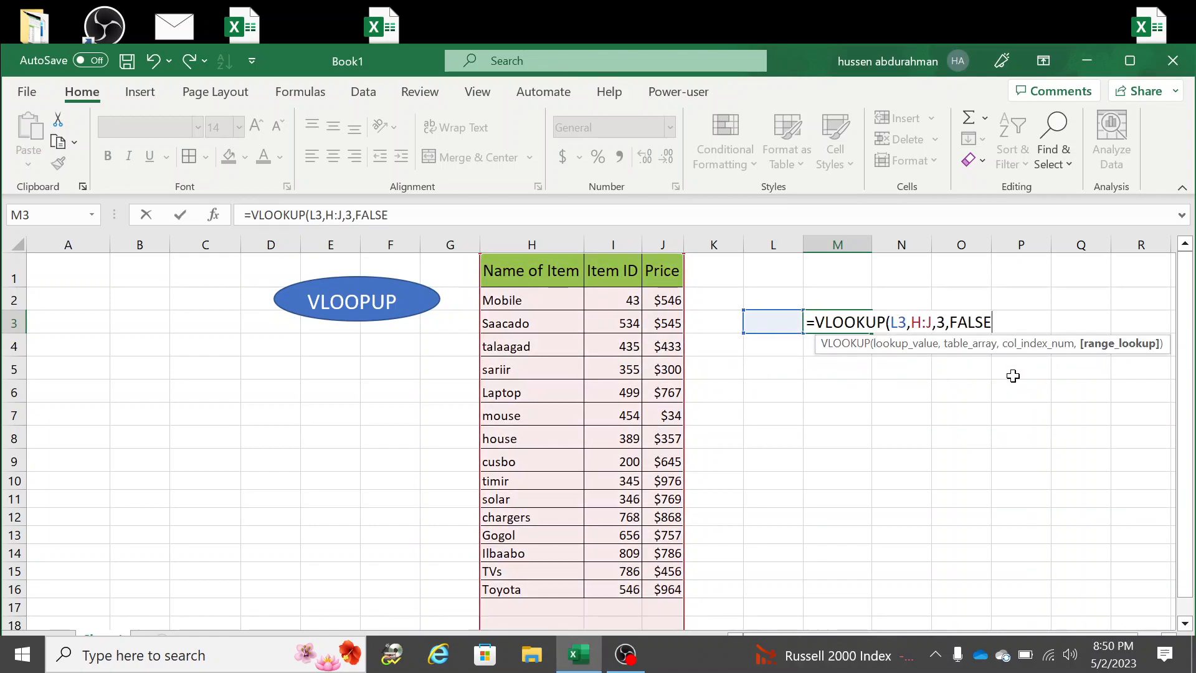
{"action": "key", "text": "Return"}
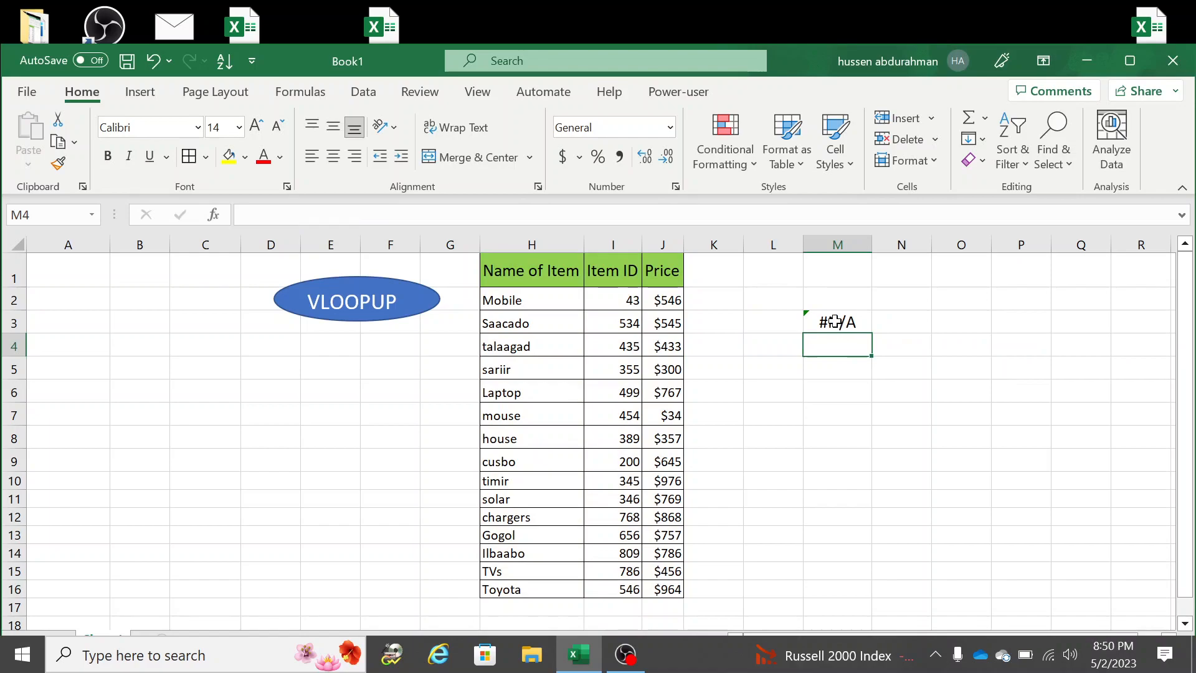
- Enter TVs as the lookup value in cell L3
{"action": "left_click", "coordinate": [780, 323]}
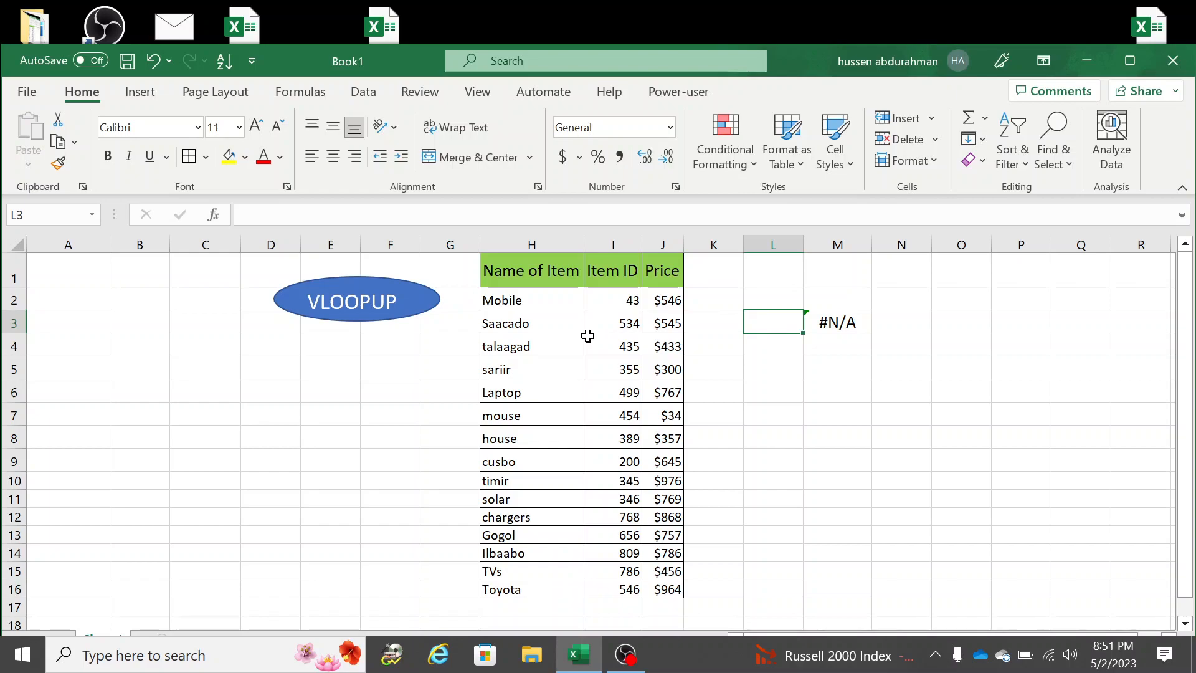
{"action": "type", "text": "TVs"}
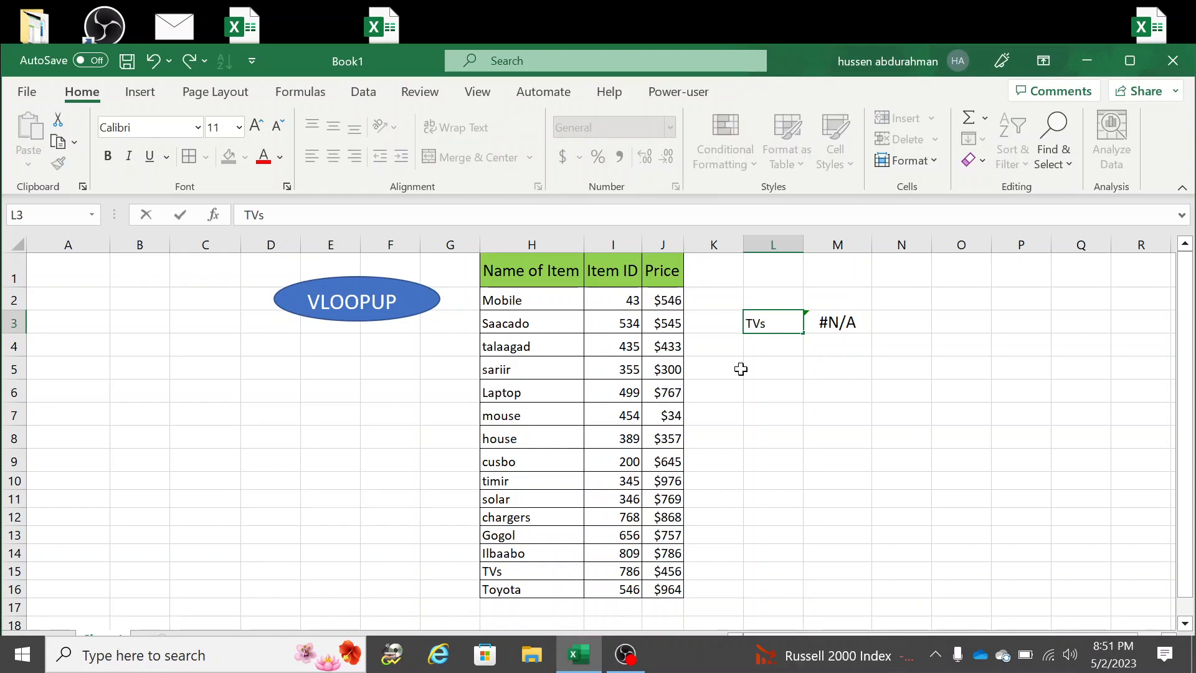
{"action": "left_click", "coordinate": [839, 434]}
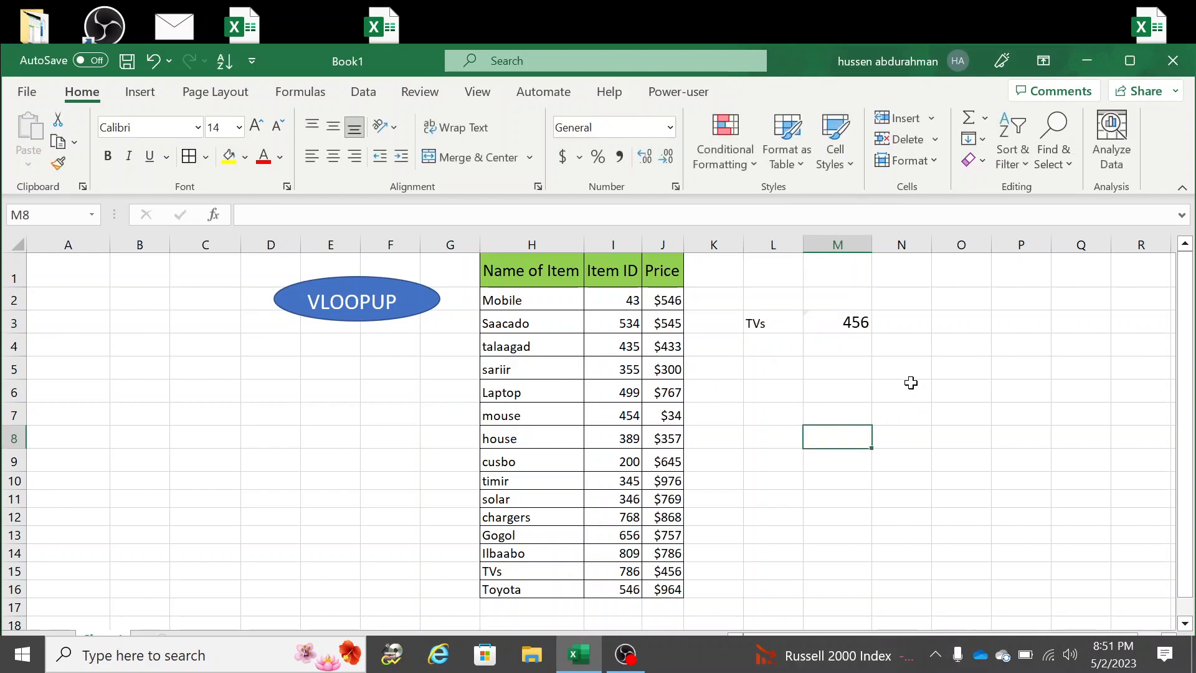
- Compare the lookup result in M3 with the price in the TVs row of the item table
{"action": "left_click", "coordinate": [851, 319]}
{"action": "right_click", "coordinate": [853, 318]}
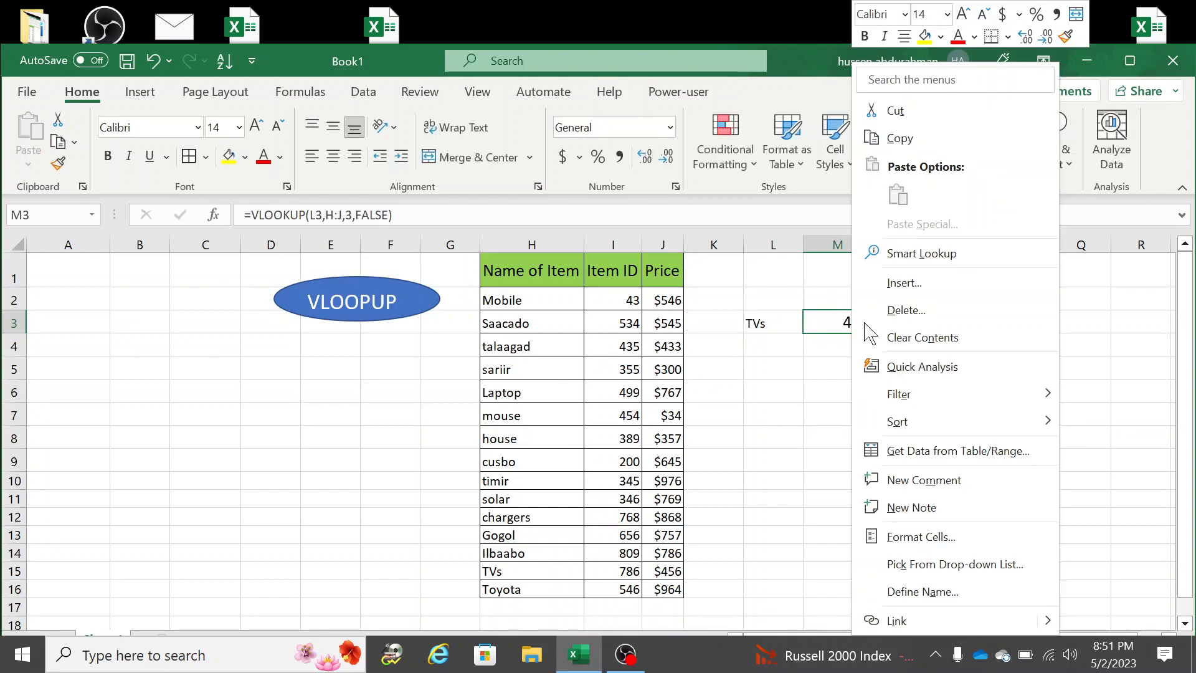
{"action": "left_click", "coordinate": [817, 396]}
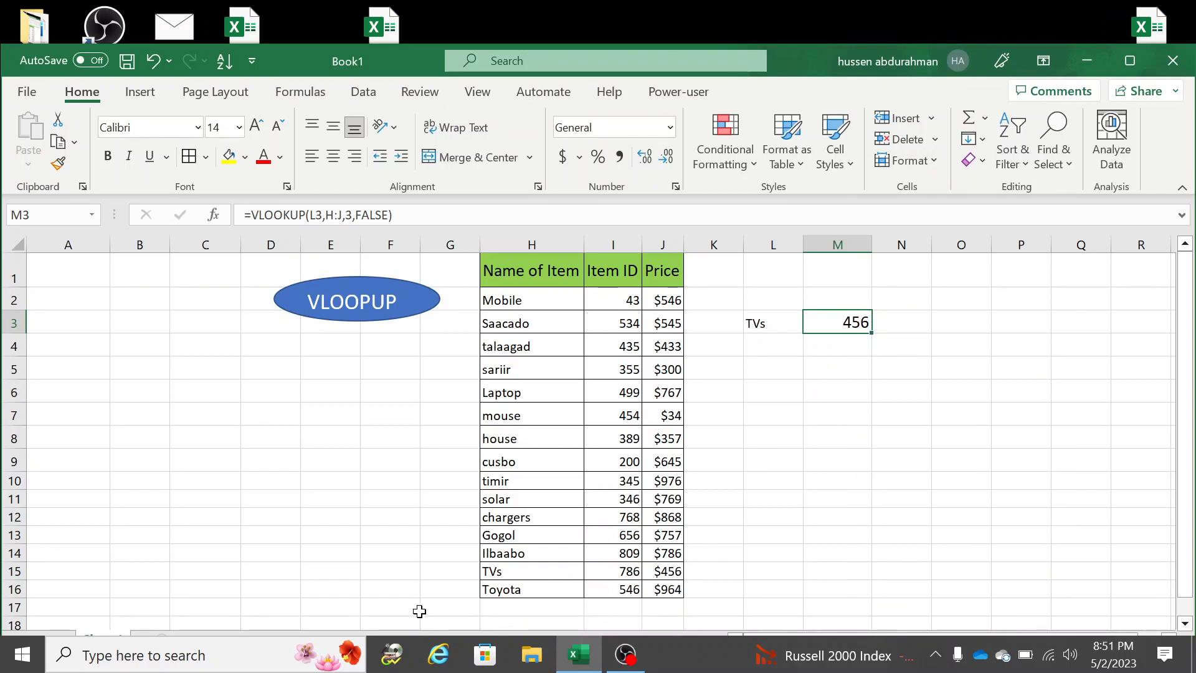
{"action": "left_click", "coordinate": [491, 564]}
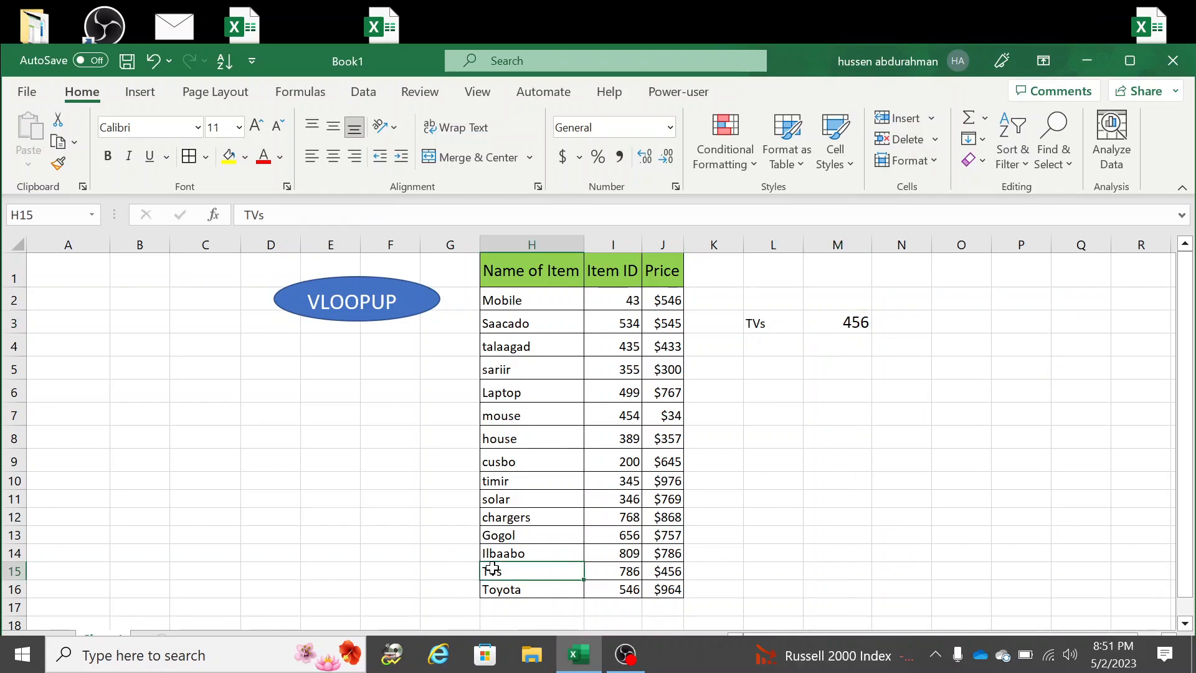
{"action": "left_click", "coordinate": [678, 572]}
- Format the lookup result in M3 as Currency with the $ symbol and no decimal places
{"action": "left_click", "coordinate": [857, 320]}
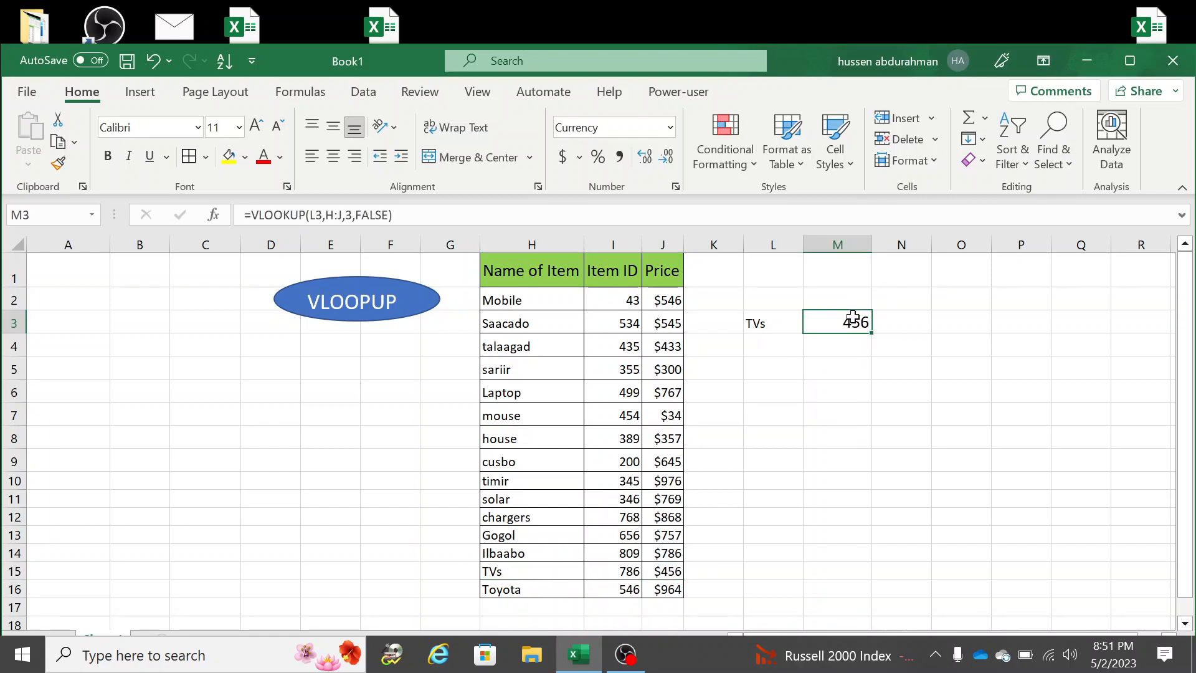
{"action": "right_click", "coordinate": [858, 318]}
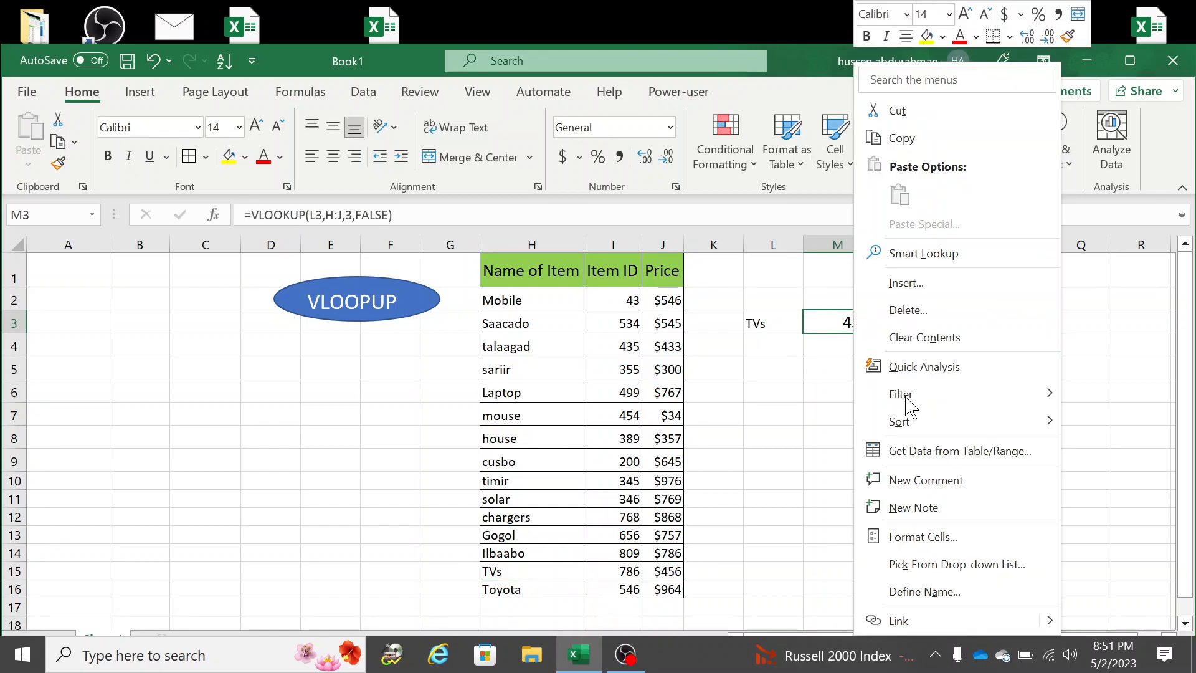
{"action": "left_click", "coordinate": [928, 531]}
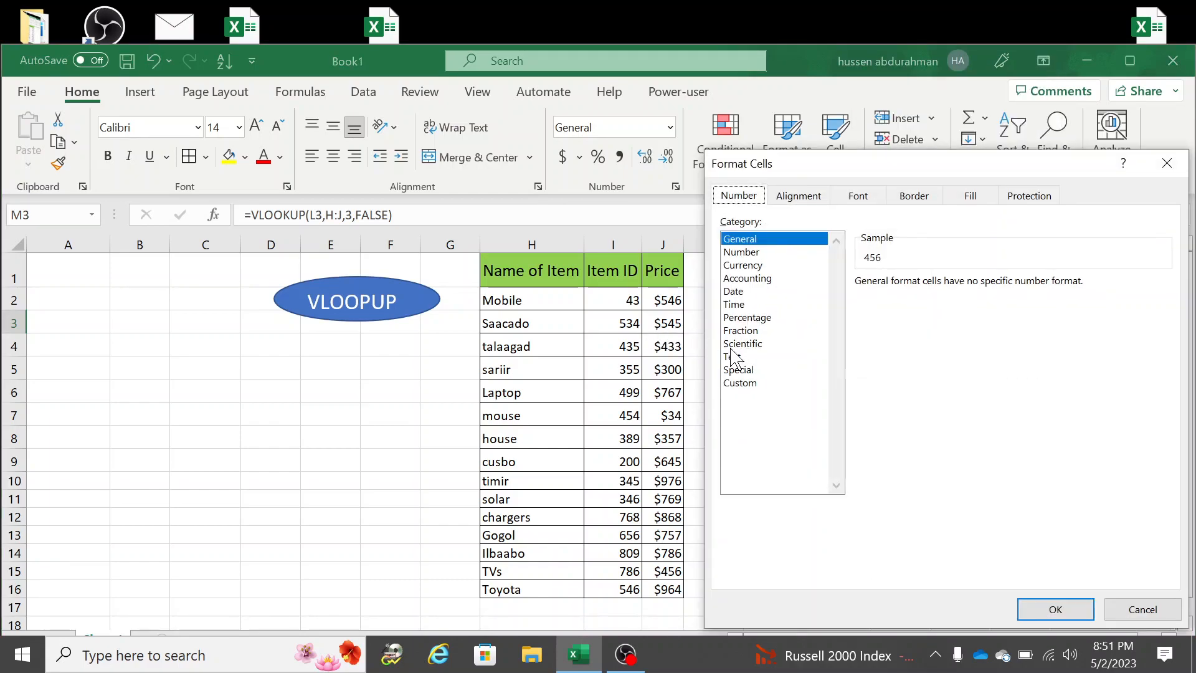
{"action": "left_click", "coordinate": [751, 265]}
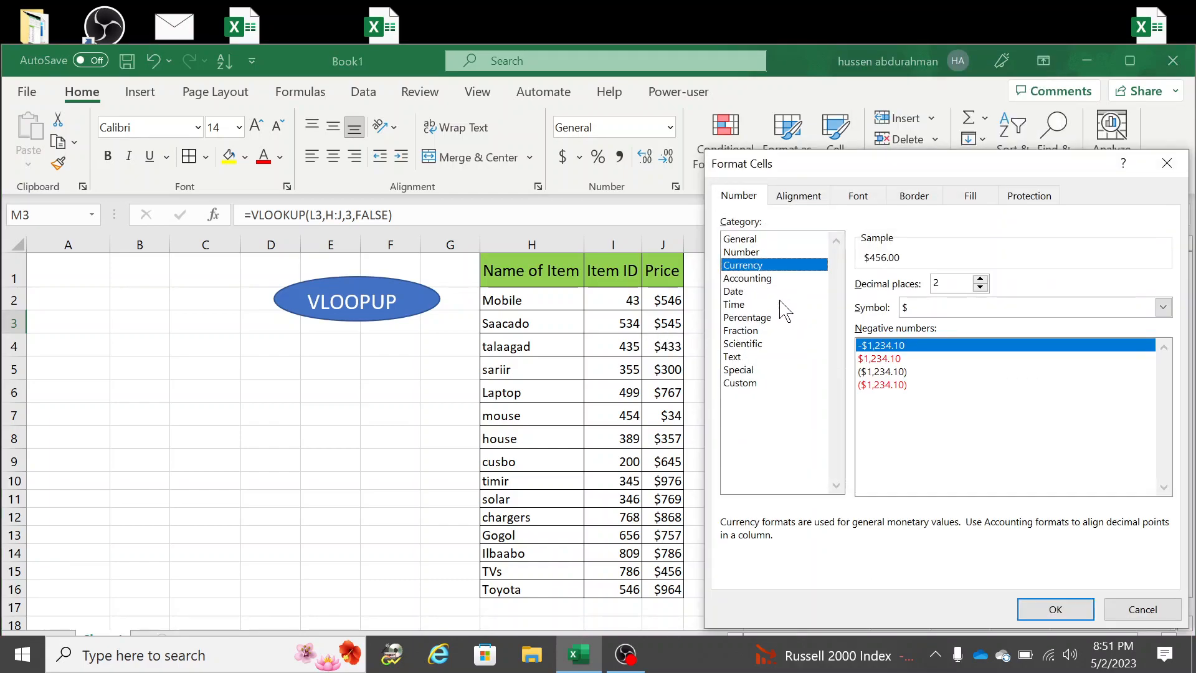
{"action": "left_click", "coordinate": [1053, 610]}
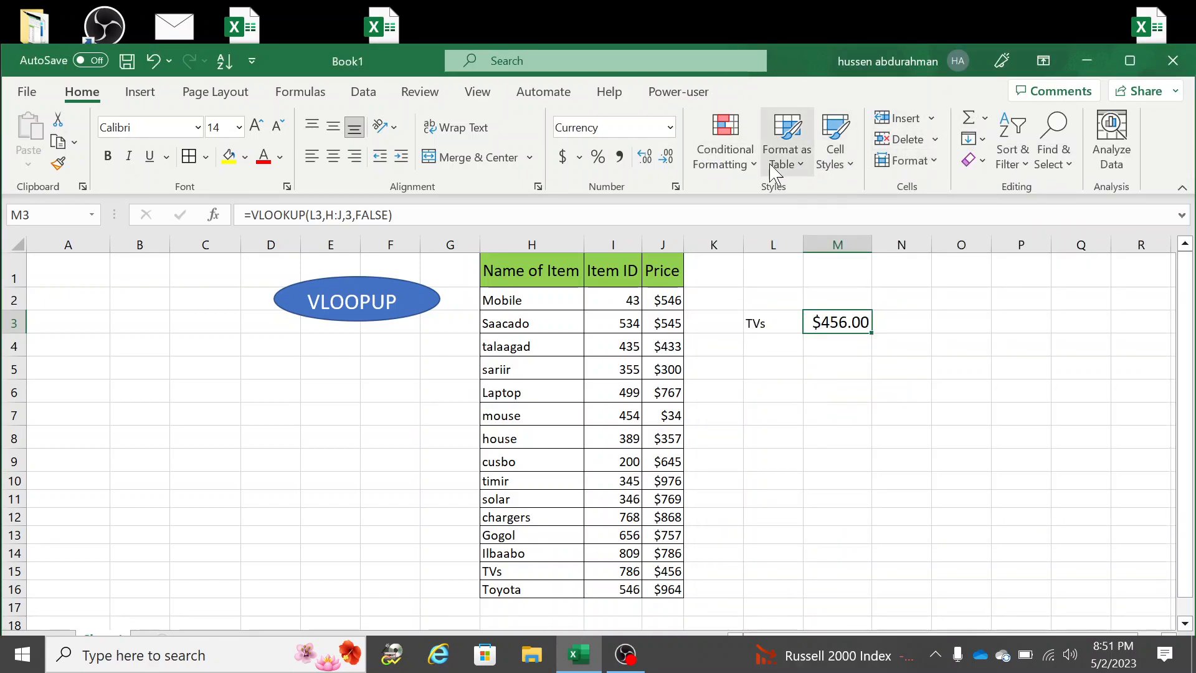
{"action": "left_click", "coordinate": [668, 163]}
{"action": "left_click", "coordinate": [668, 163]}
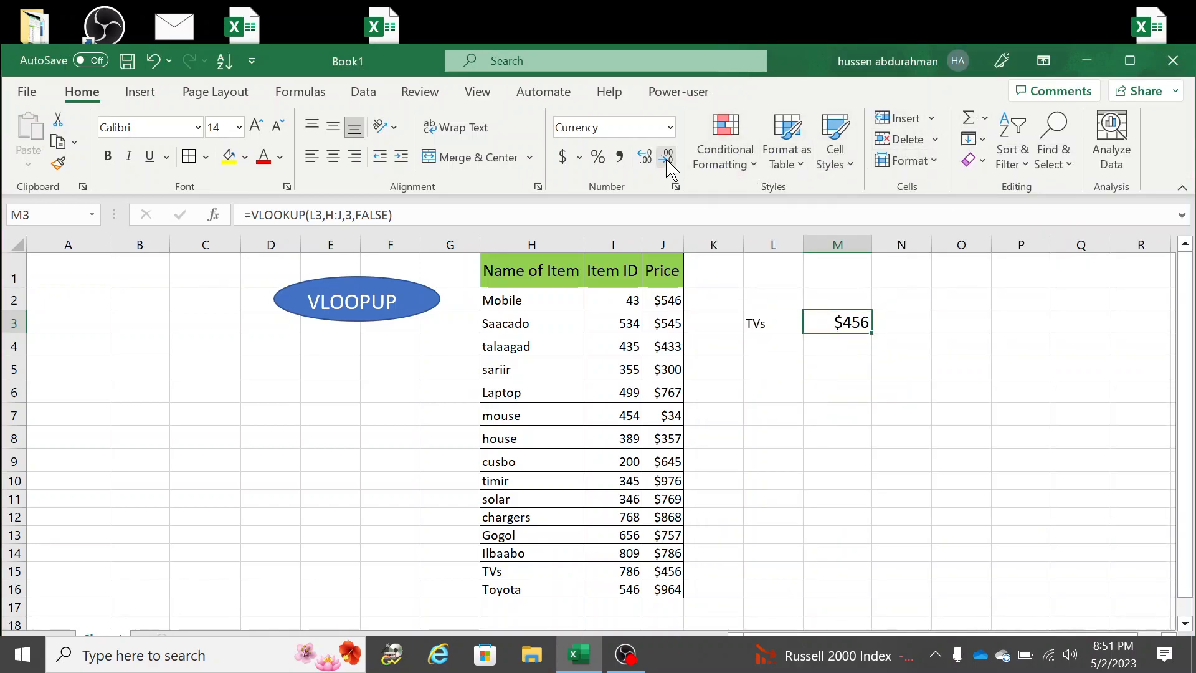
- Replace the lookup value in cell L3 with ibaabo
{"action": "left_click", "coordinate": [823, 415]}
{"action": "left_click", "coordinate": [774, 345]}
{"action": "left_click", "coordinate": [776, 306]}
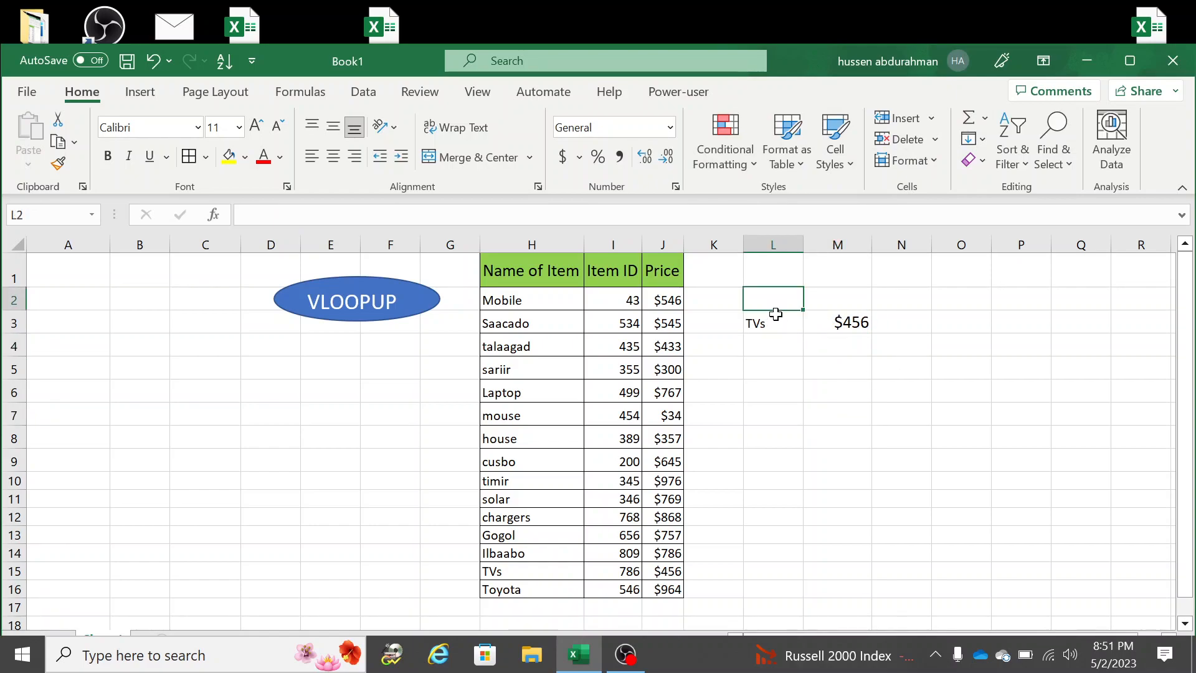
{"action": "left_click", "coordinate": [856, 327]}
{"action": "left_click", "coordinate": [765, 321]}
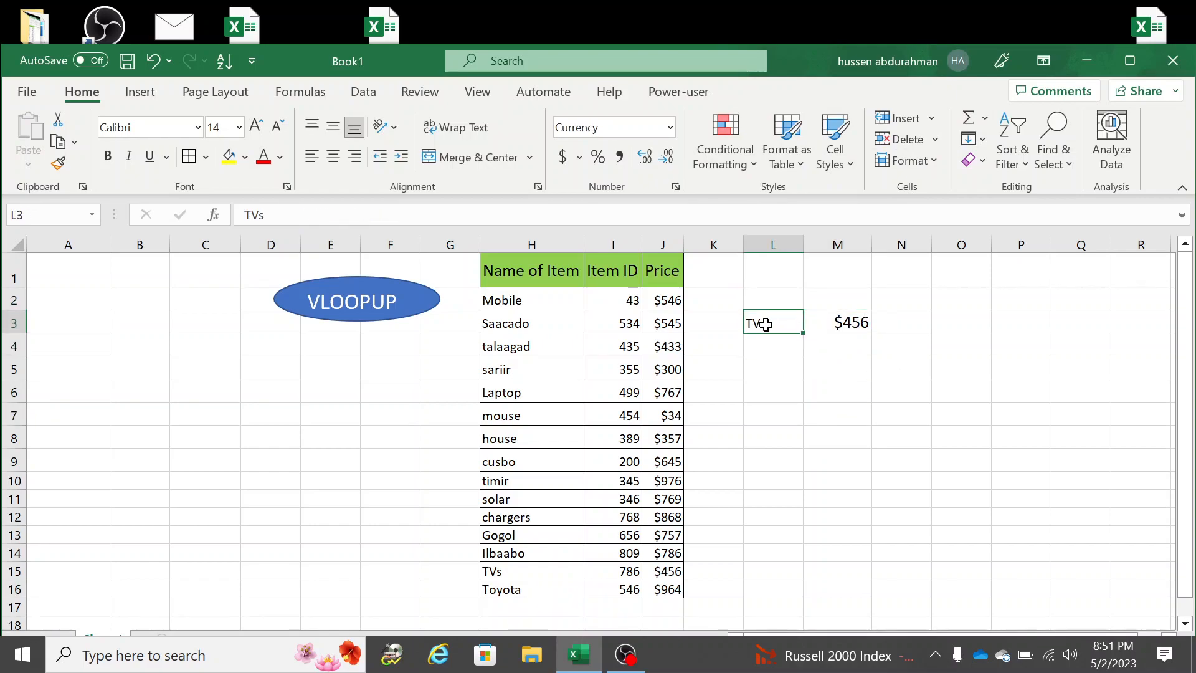
{"action": "key", "text": "BackSpace"}
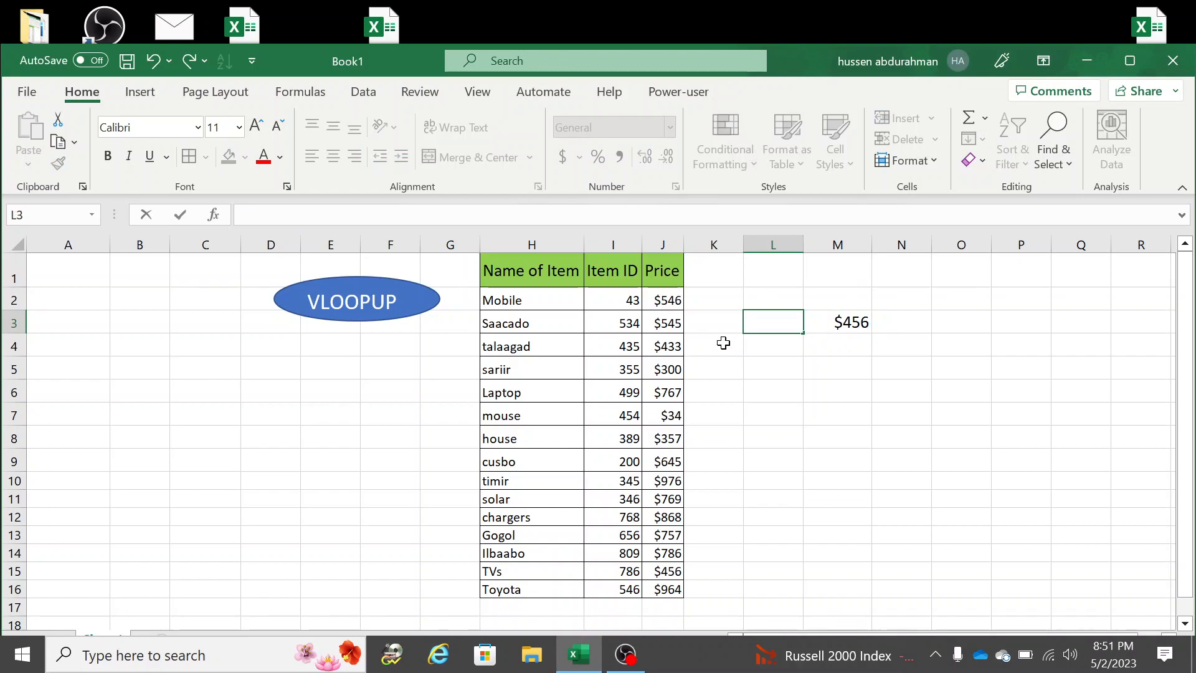
{"action": "type", "text": "ibaab"}
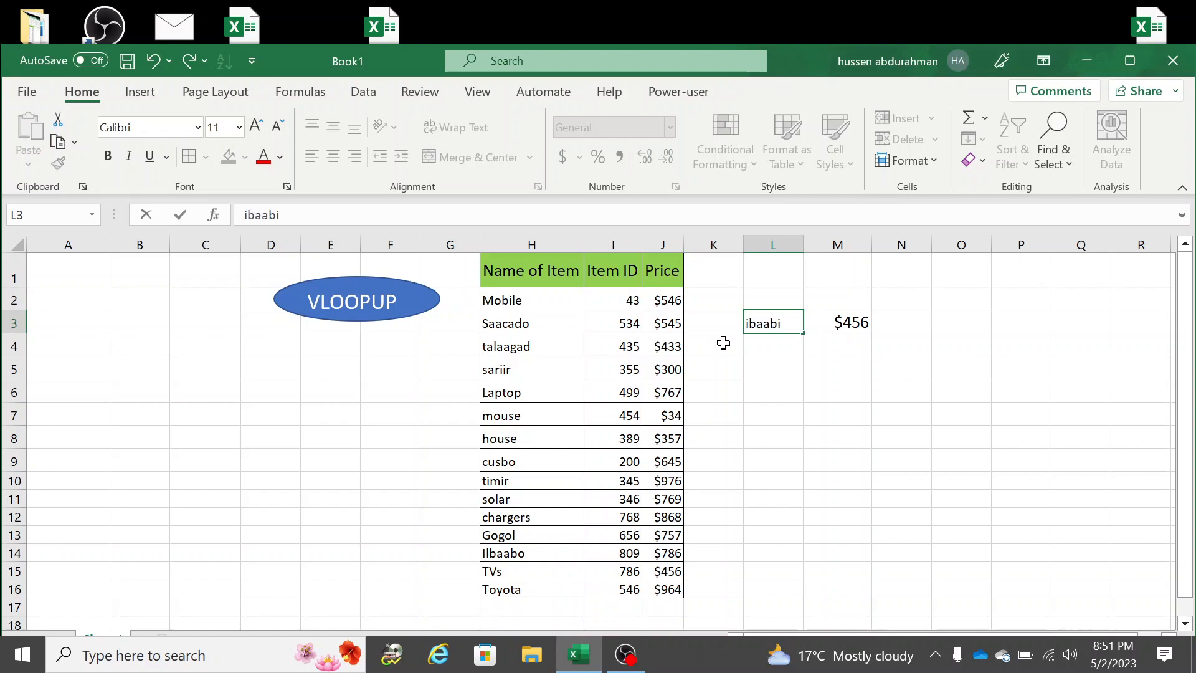
{"action": "type", "text": "o"}
{"action": "left_click", "coordinate": [756, 417]}
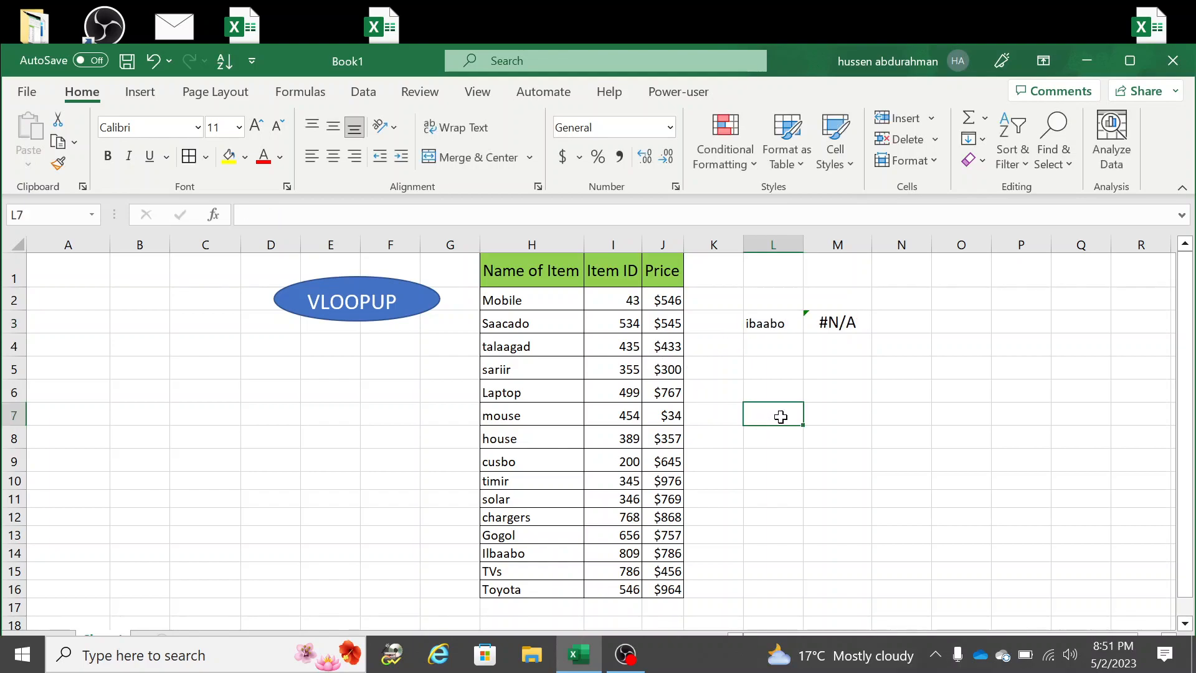
- Correct the spelling of the lookup value in L3 to ilbaabo
{"action": "double_click", "coordinate": [767, 322]}
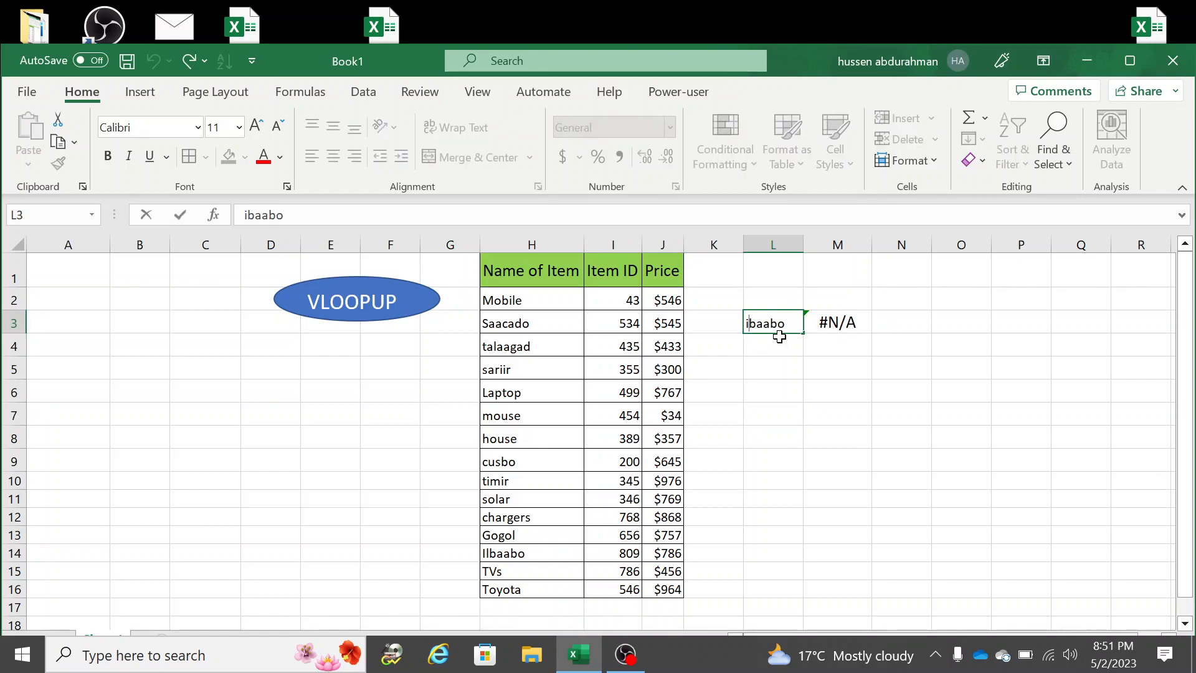
{"action": "type", "text": "l"}
{"action": "left_click", "coordinate": [862, 374]}
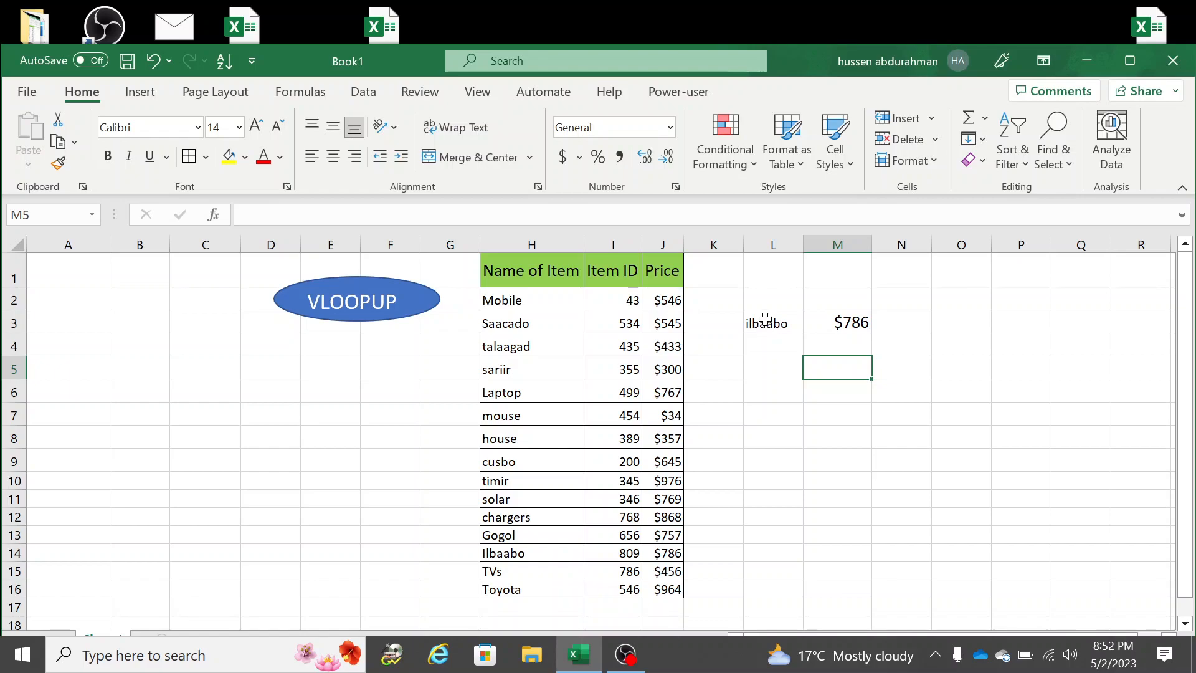
- Compare the lookup result in M3 with the price in the Ilbaabo row of the item table
{"action": "left_click", "coordinate": [498, 553]}
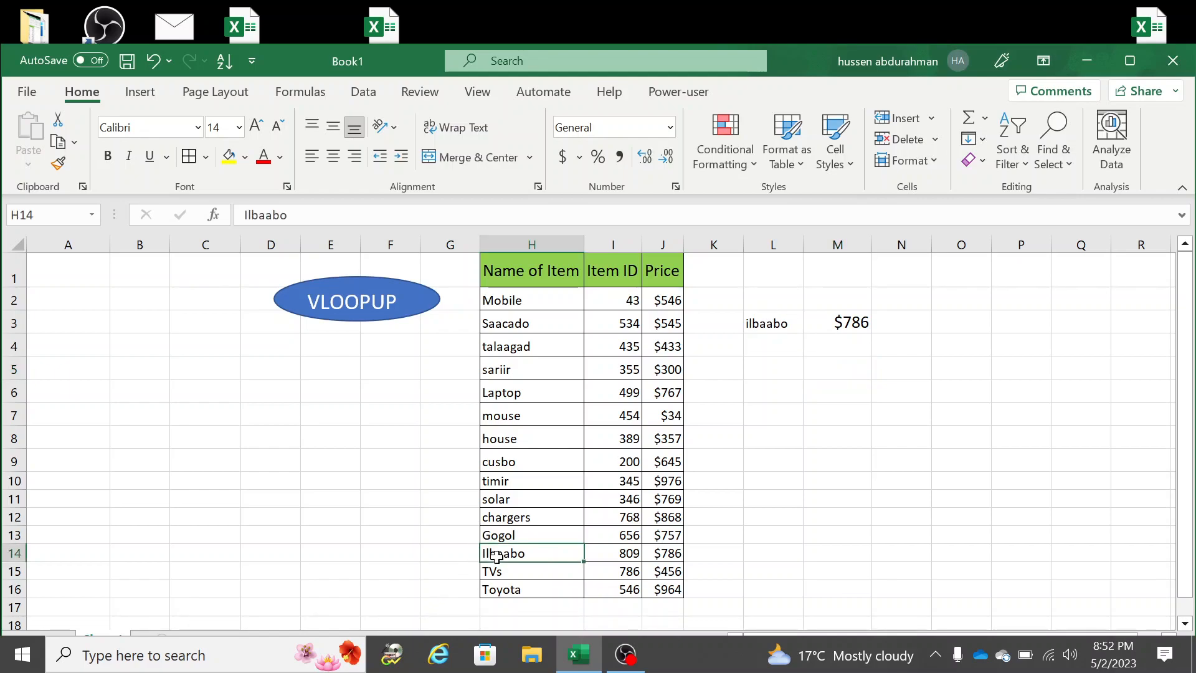
{"action": "left_click", "coordinate": [662, 553]}
{"action": "left_click", "coordinate": [847, 325]}
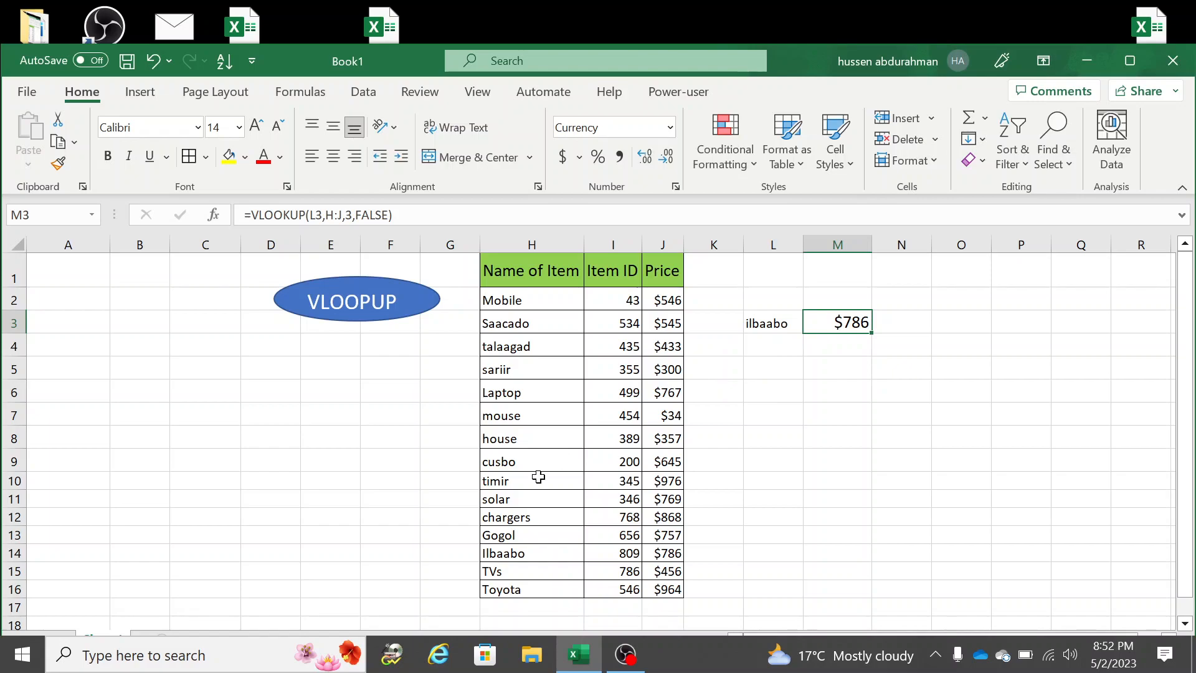
- Replace the lookup value in cell L3 with Cusbo
{"action": "left_click", "coordinate": [774, 321]}
{"action": "type", "text": "Cus"}
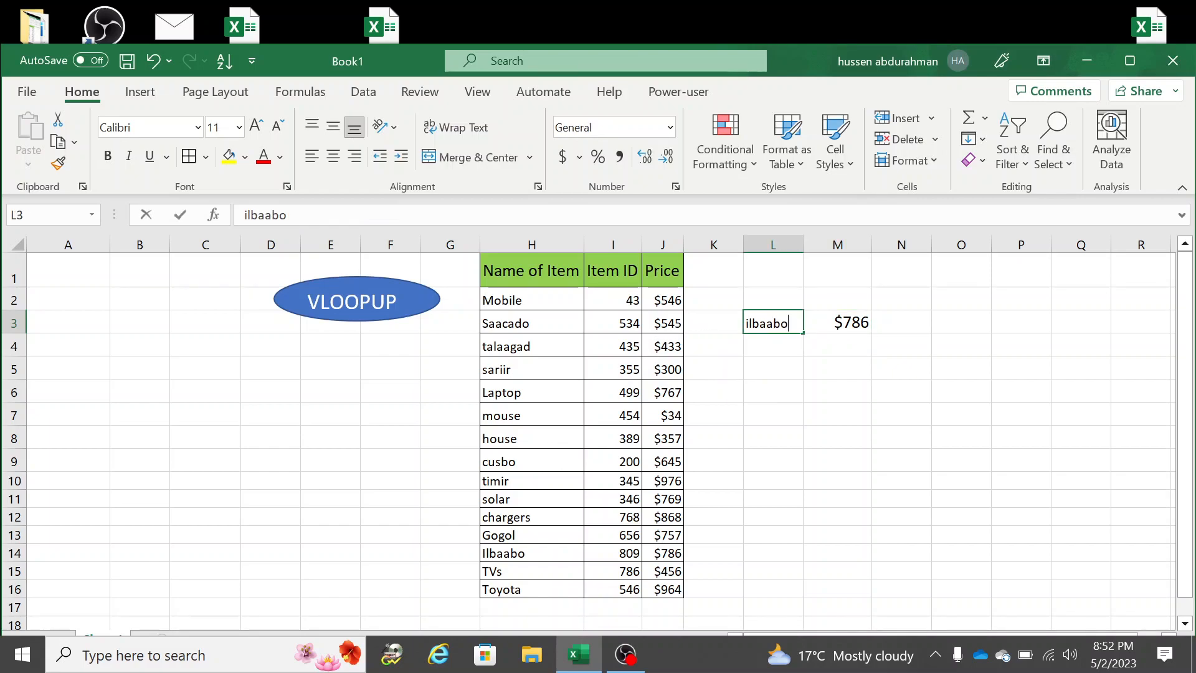
{"action": "type", "text": "bo"}
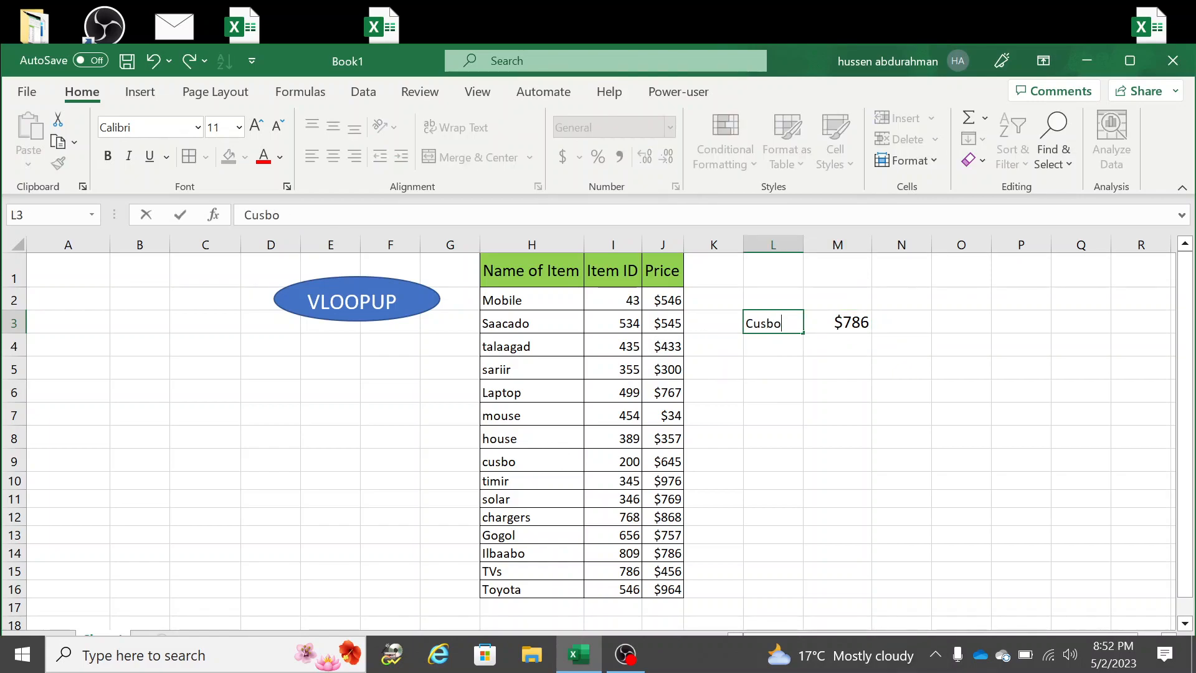
{"action": "left_click", "coordinate": [860, 408]}
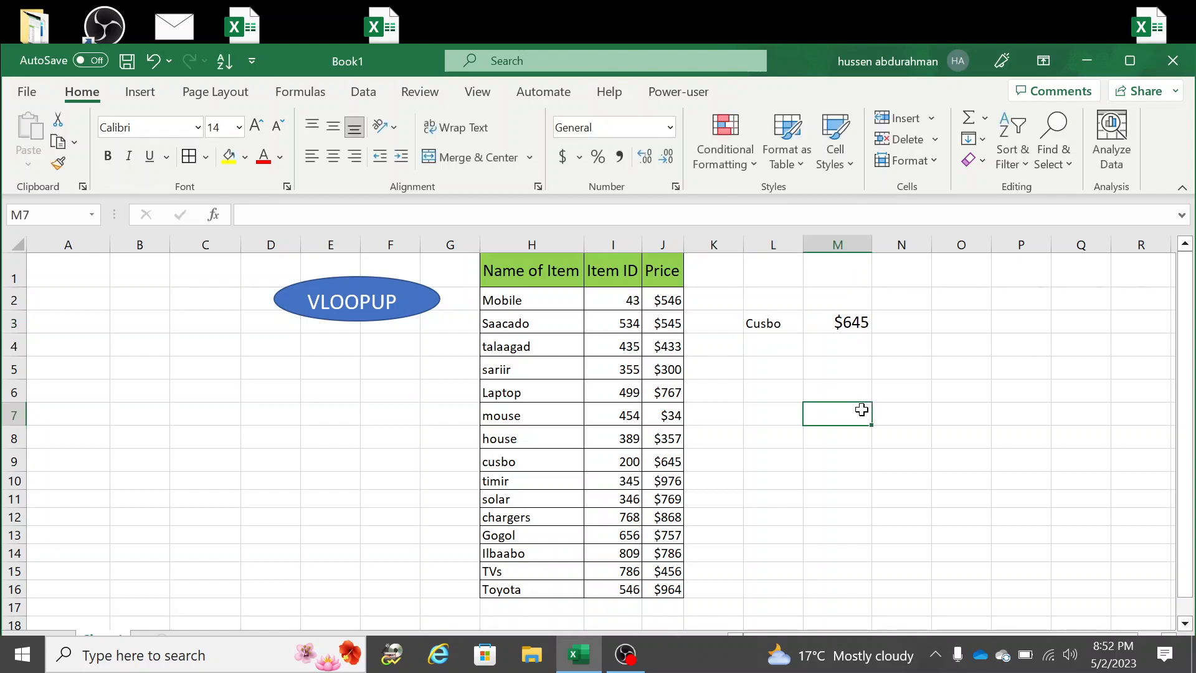
- Check the lookup result in M3 against the price in the cusbo row and review the item names in H2:H16
{"action": "left_click", "coordinate": [864, 324]}
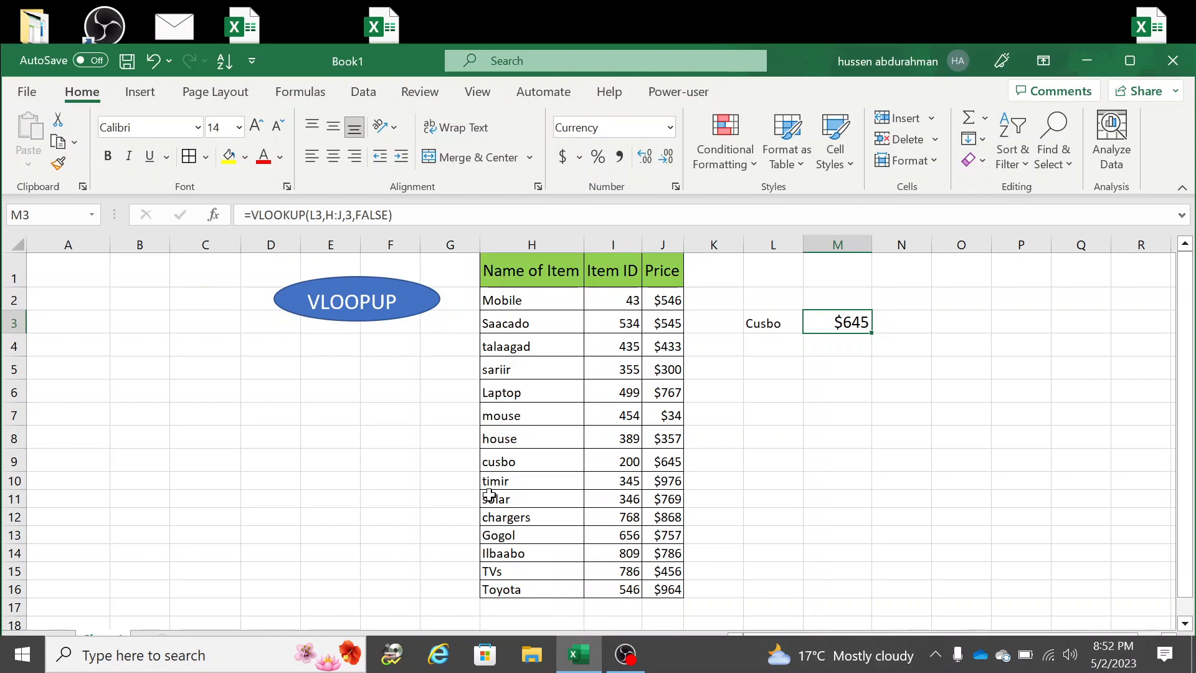
{"action": "left_click", "coordinate": [493, 457]}
{"action": "left_click", "coordinate": [665, 460]}
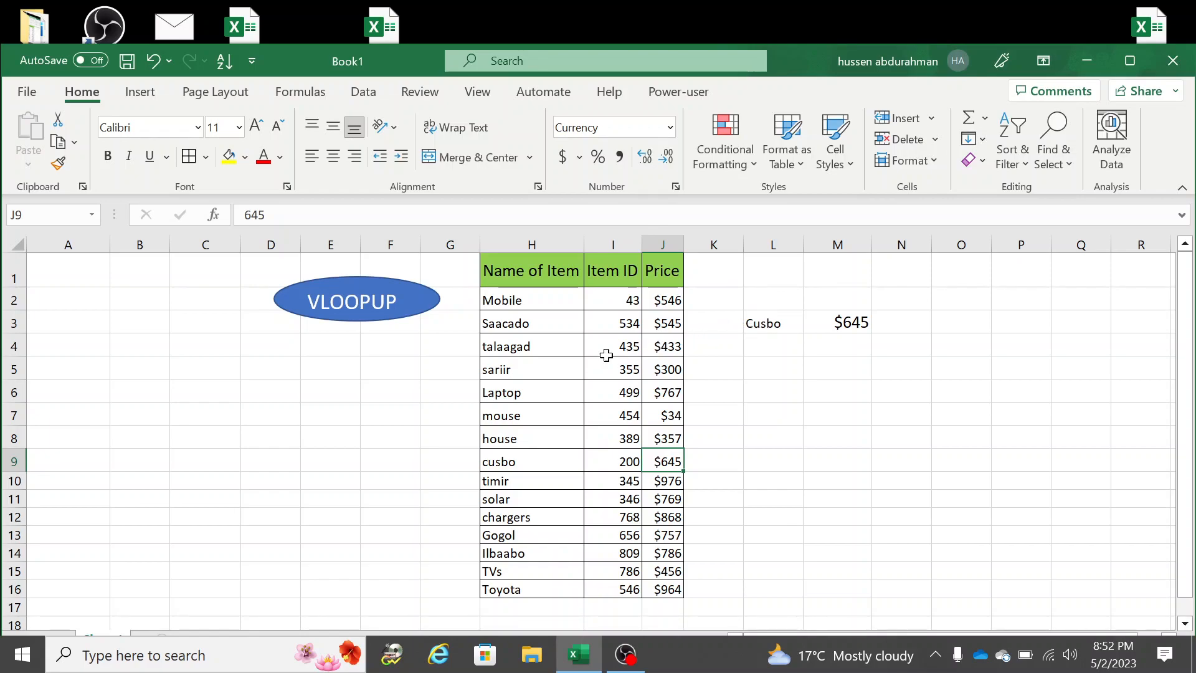
{"action": "left_click", "coordinate": [505, 300]}
{"action": "left_click", "coordinate": [526, 590], "text": "shift"}
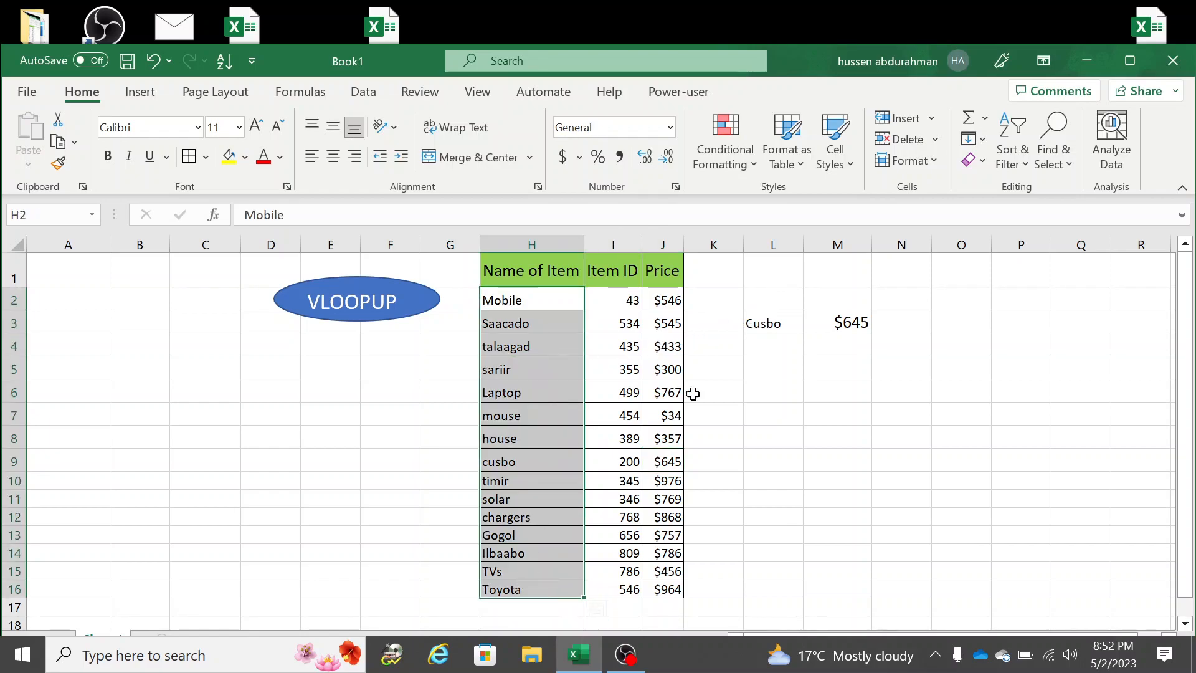
- Change the column index in the M3 VLOOKUP formula to 2 so it returns the Item ID
{"action": "left_click", "coordinate": [860, 321]}
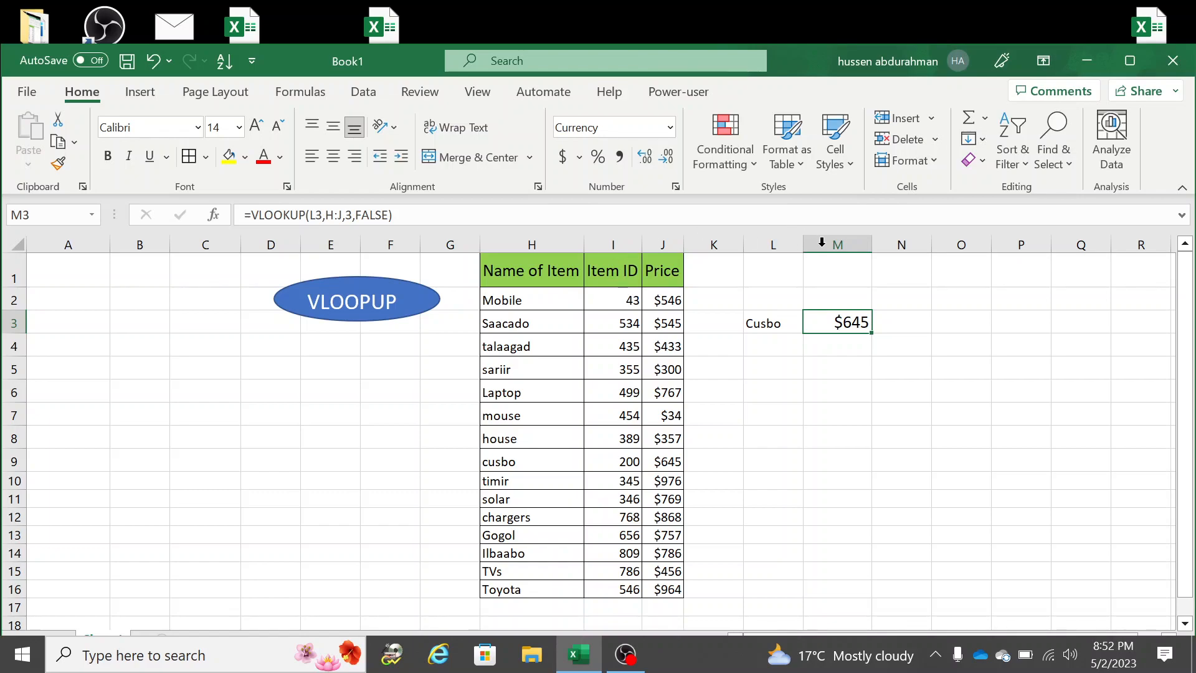
{"action": "left_click", "coordinate": [352, 215]}
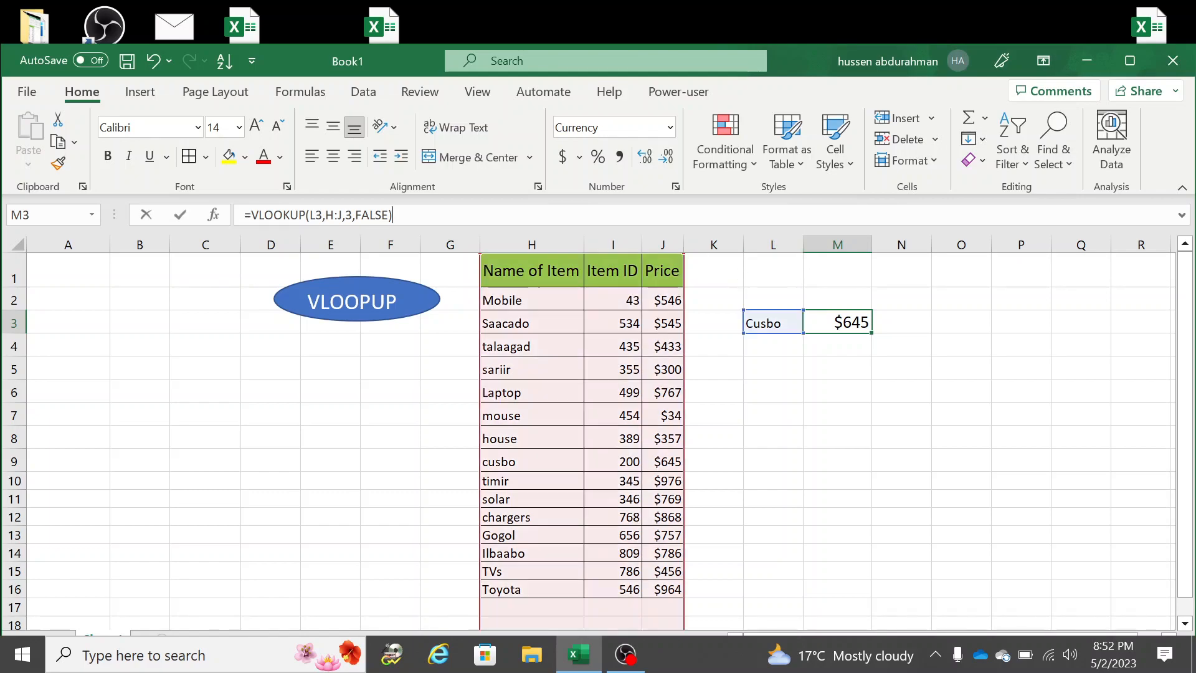
{"action": "key", "text": "BackSpace"}
{"action": "type", "text": "2"}
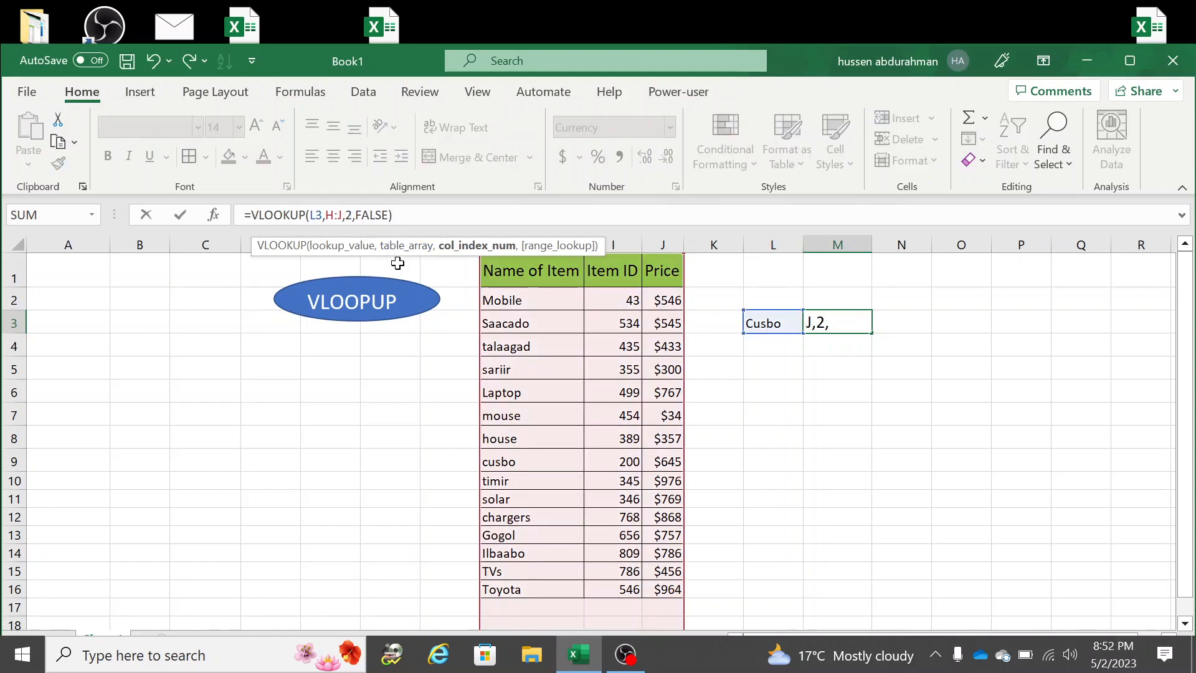
{"action": "key", "text": "Return"}
- Replace the lookup value in cell L3 with Mobile
{"action": "left_click", "coordinate": [762, 327]}
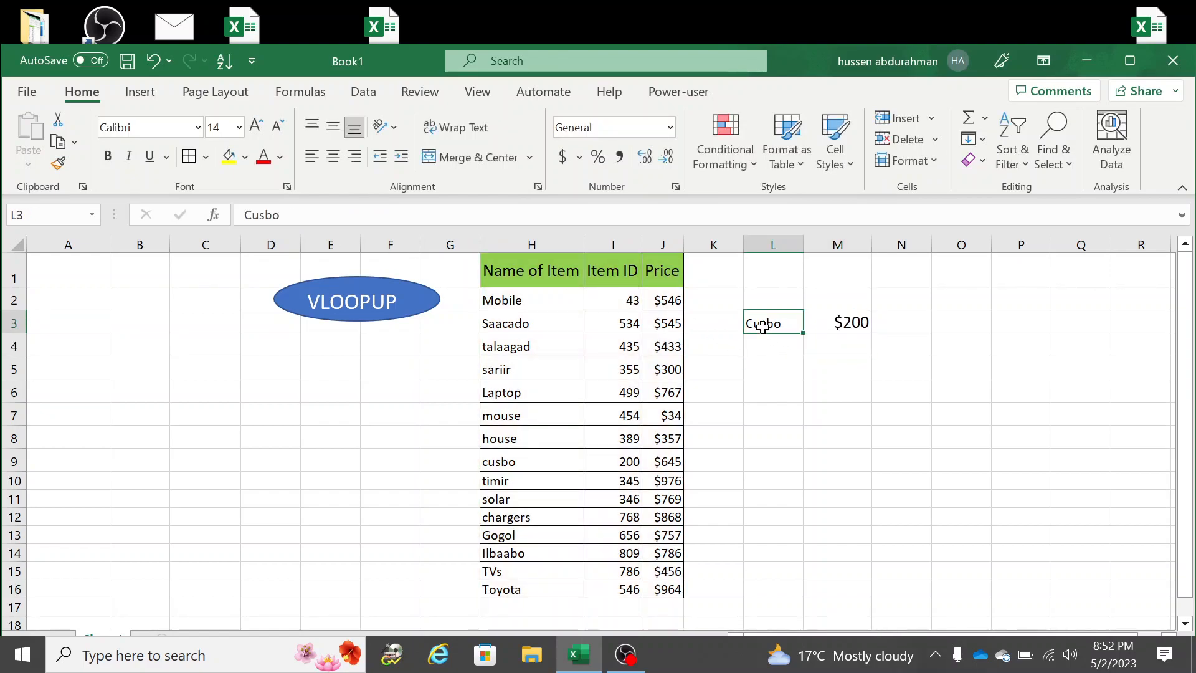
{"action": "key", "text": "BackSpace"}
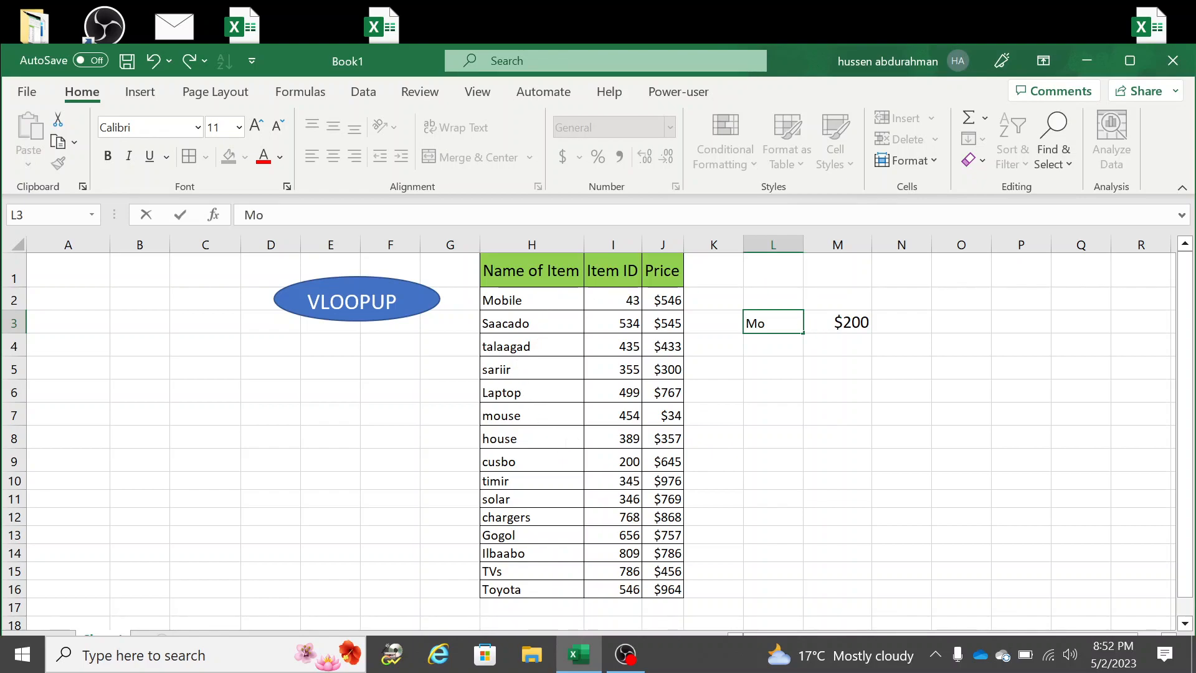
{"action": "left_click", "coordinate": [779, 413]}
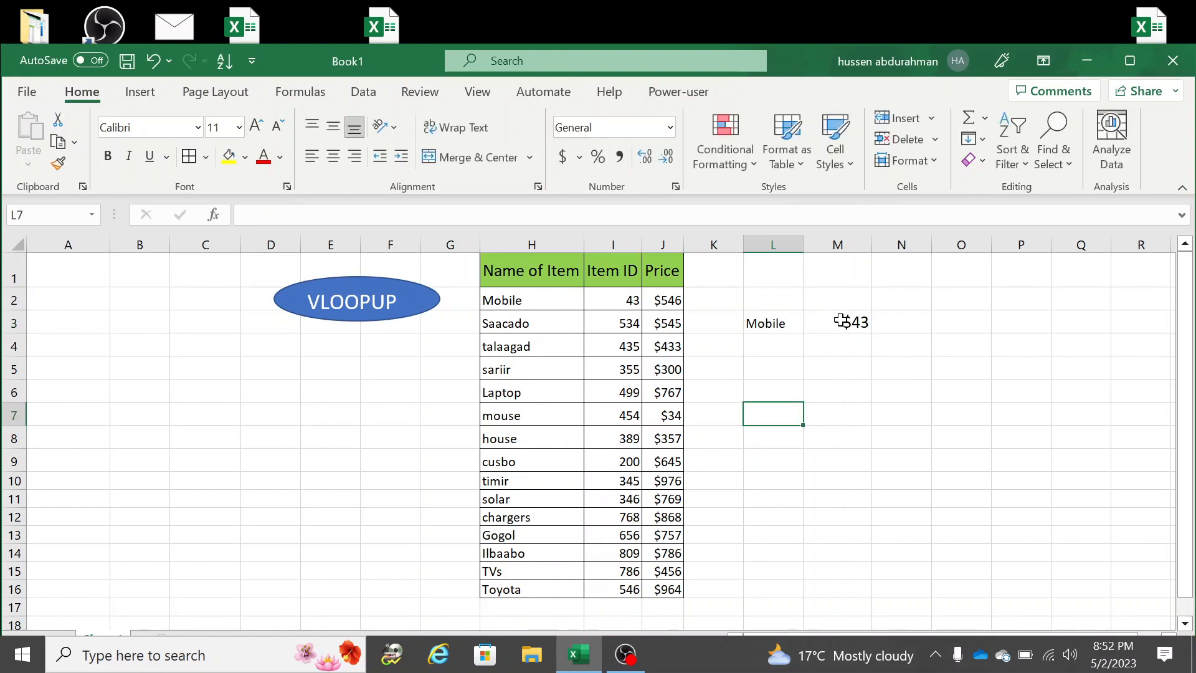
- Change the number format of the lookup result in M3 to General
{"action": "left_click", "coordinate": [845, 319]}
{"action": "right_click", "coordinate": [845, 319]}
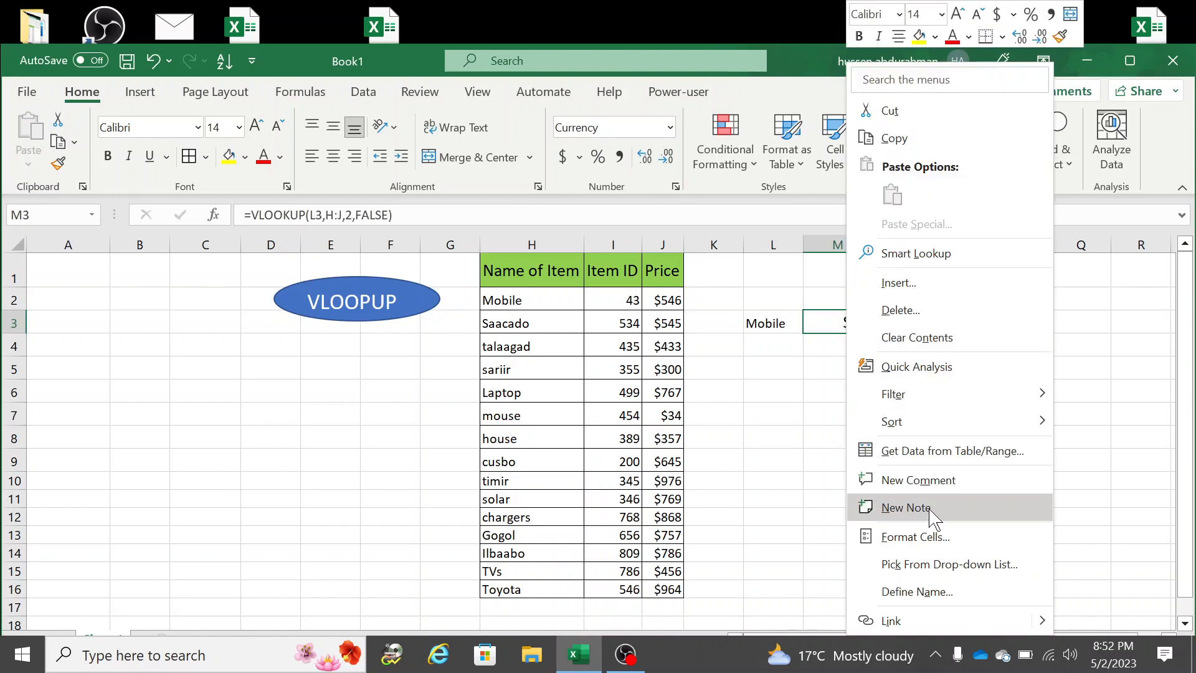
{"action": "left_click", "coordinate": [930, 539]}
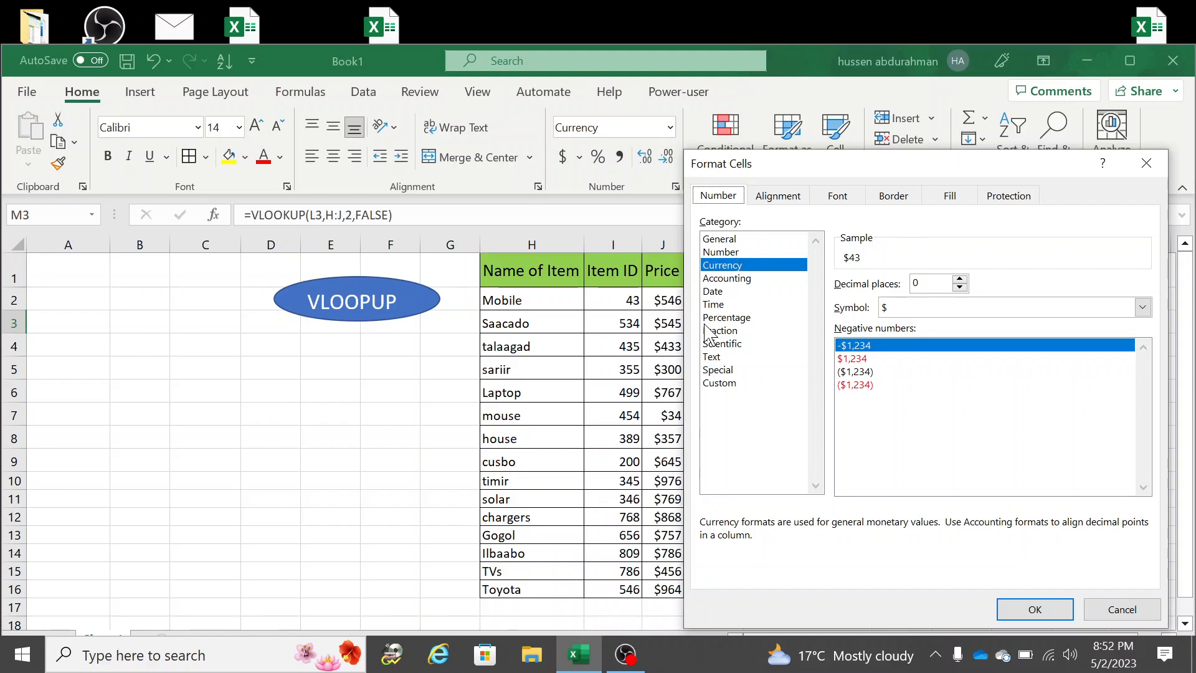
{"action": "left_click", "coordinate": [720, 239]}
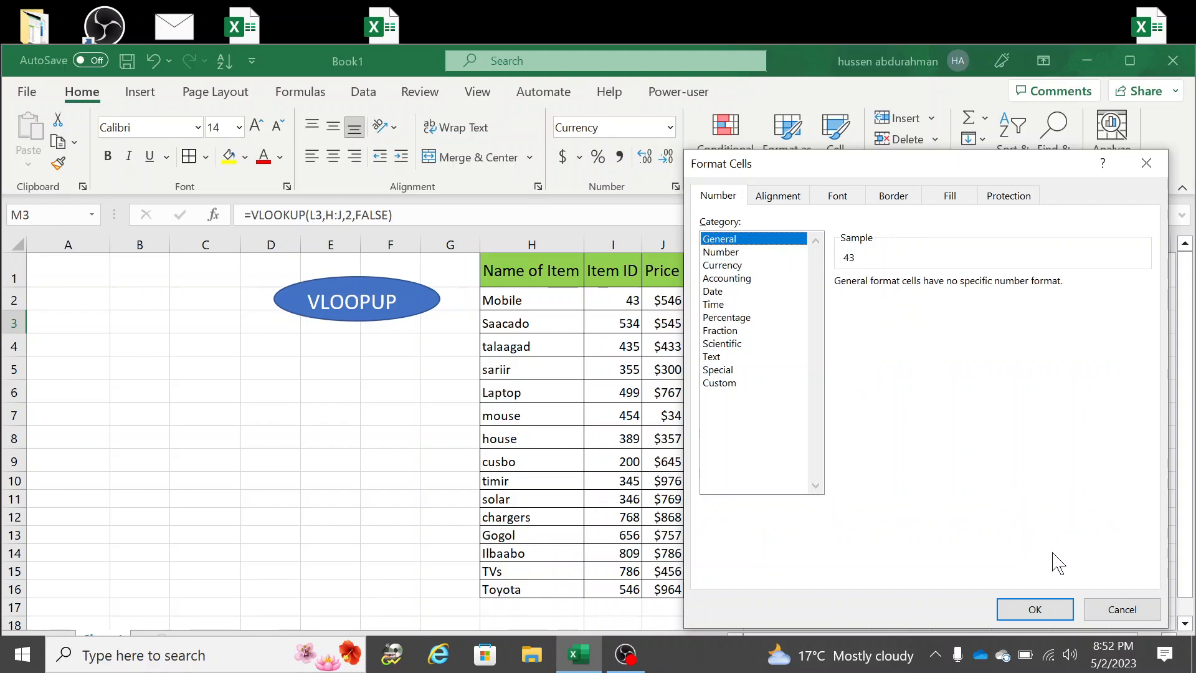
{"action": "left_click", "coordinate": [1035, 608]}
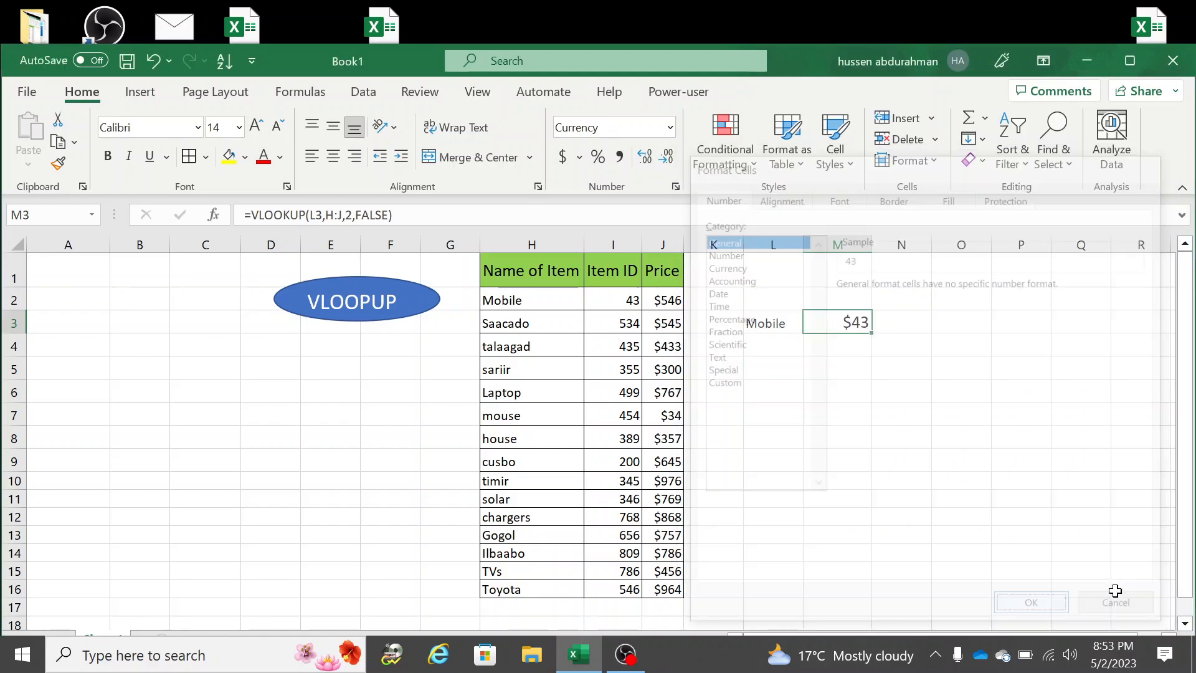
- Replace the lookup value in cell L3 with laptop
{"action": "left_click", "coordinate": [795, 325]}
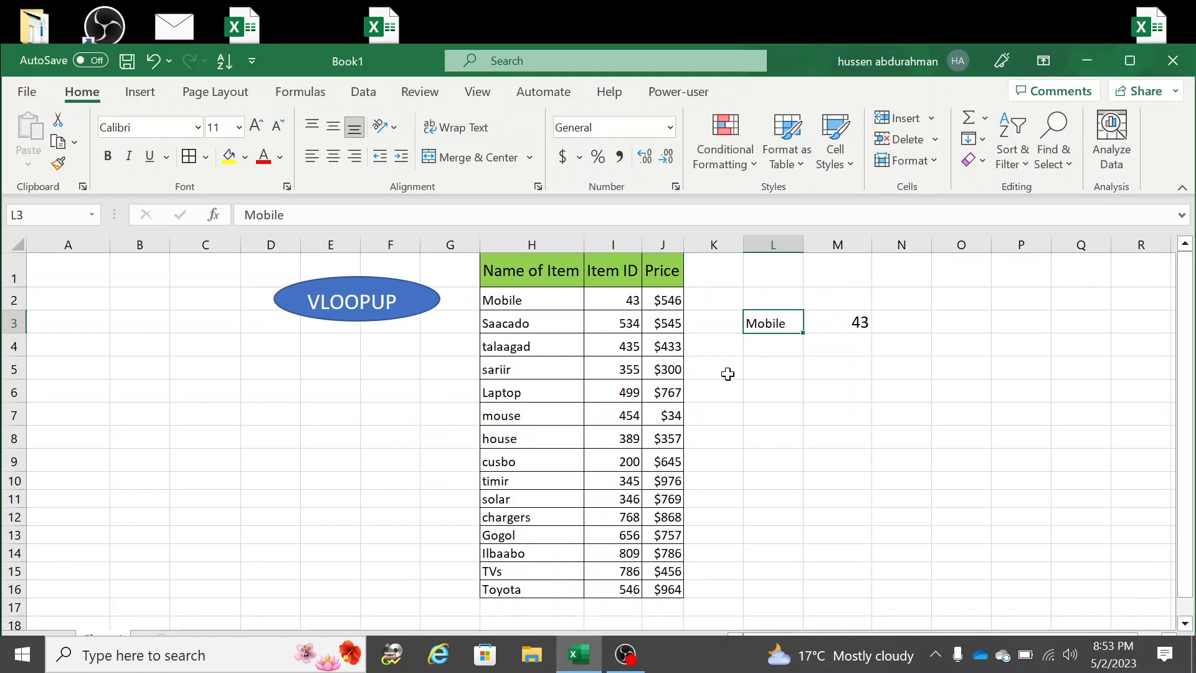
{"action": "type", "text": "laptop"}
{"action": "left_click", "coordinate": [760, 373]}
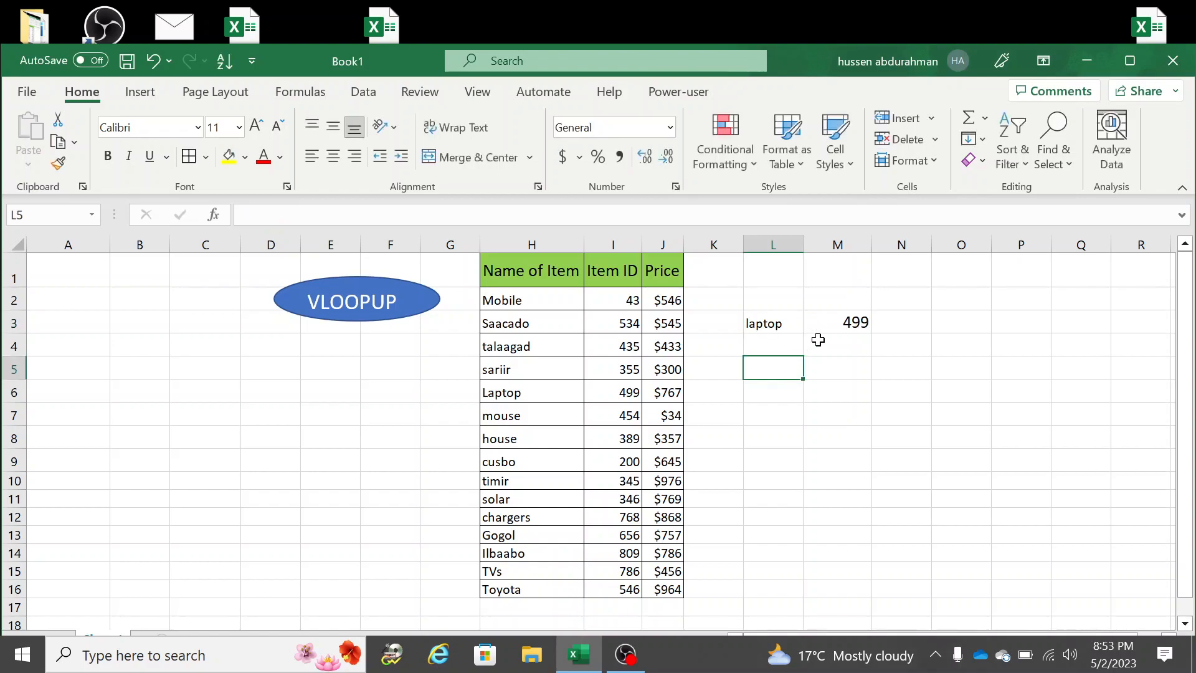
- Compare the lookup result in M3 with the Item ID in the Laptop row of the item table
{"action": "left_click", "coordinate": [835, 320]}
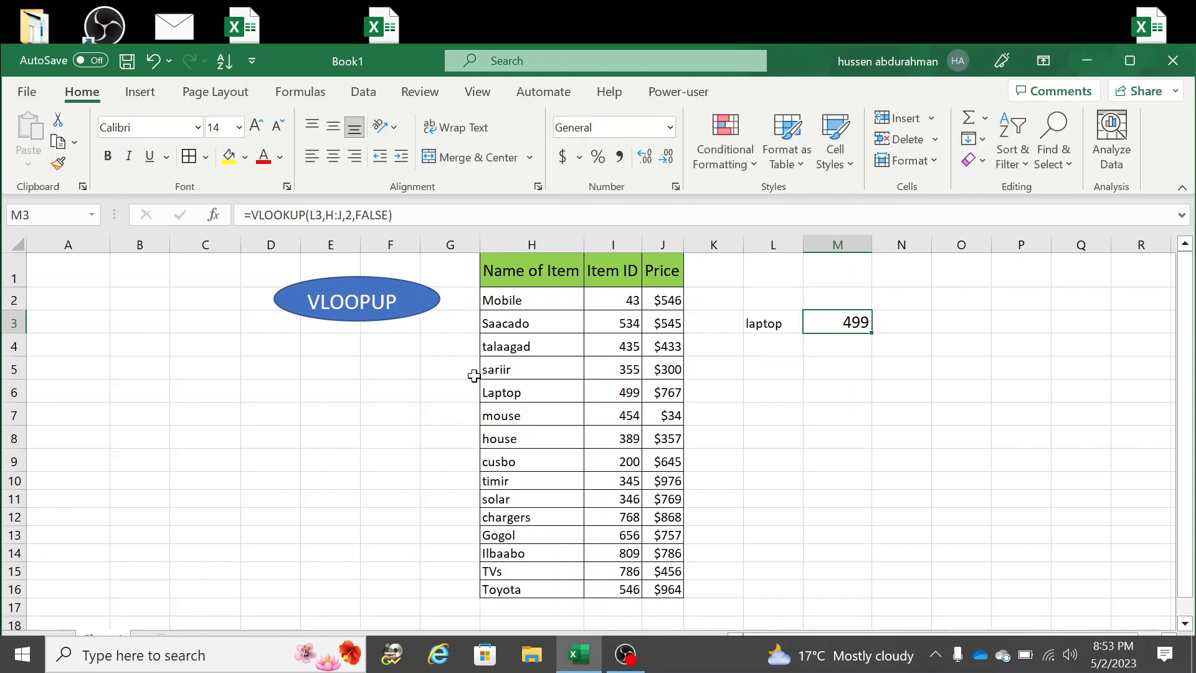
{"action": "left_click_drag", "start_coordinate": [481, 316], "coordinate": [499, 461]}
{"action": "left_click", "coordinate": [507, 391]}
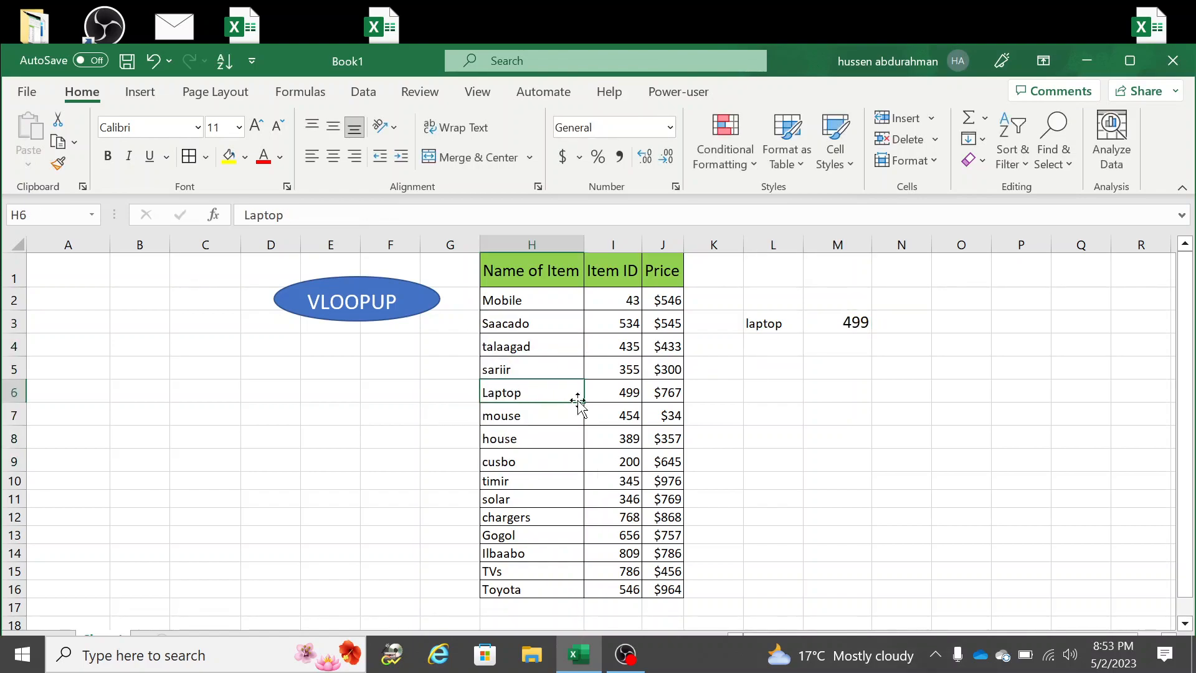
{"action": "left_click", "coordinate": [630, 400]}
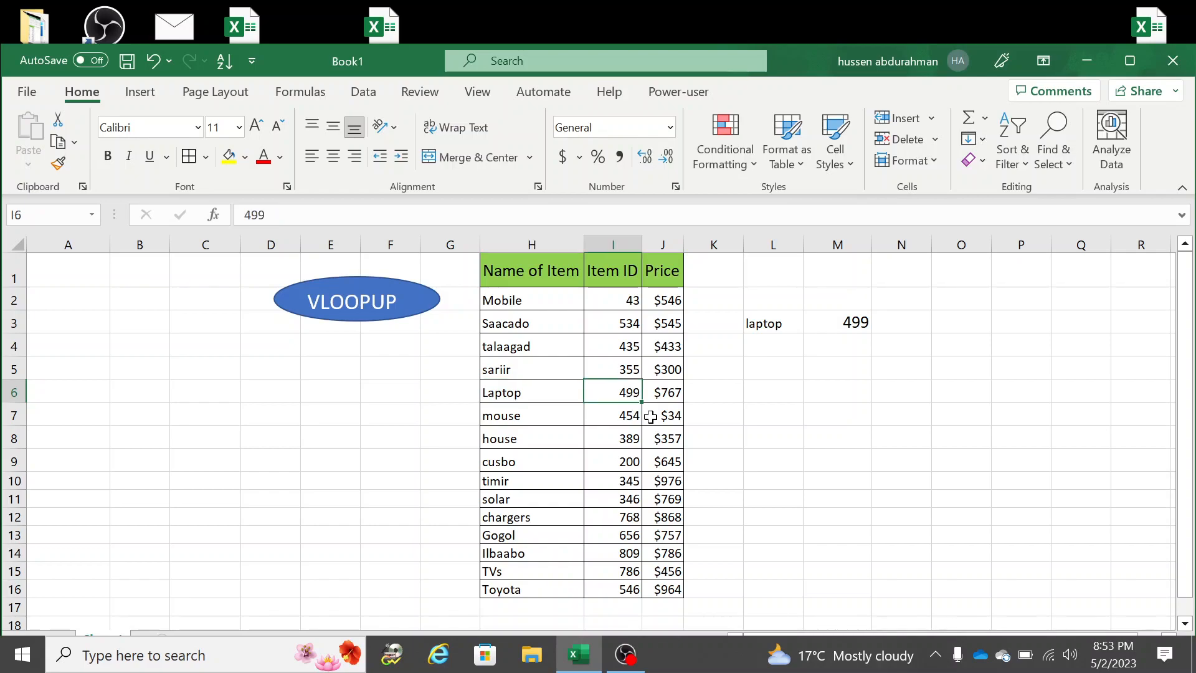
{"action": "left_click", "coordinate": [862, 321]}
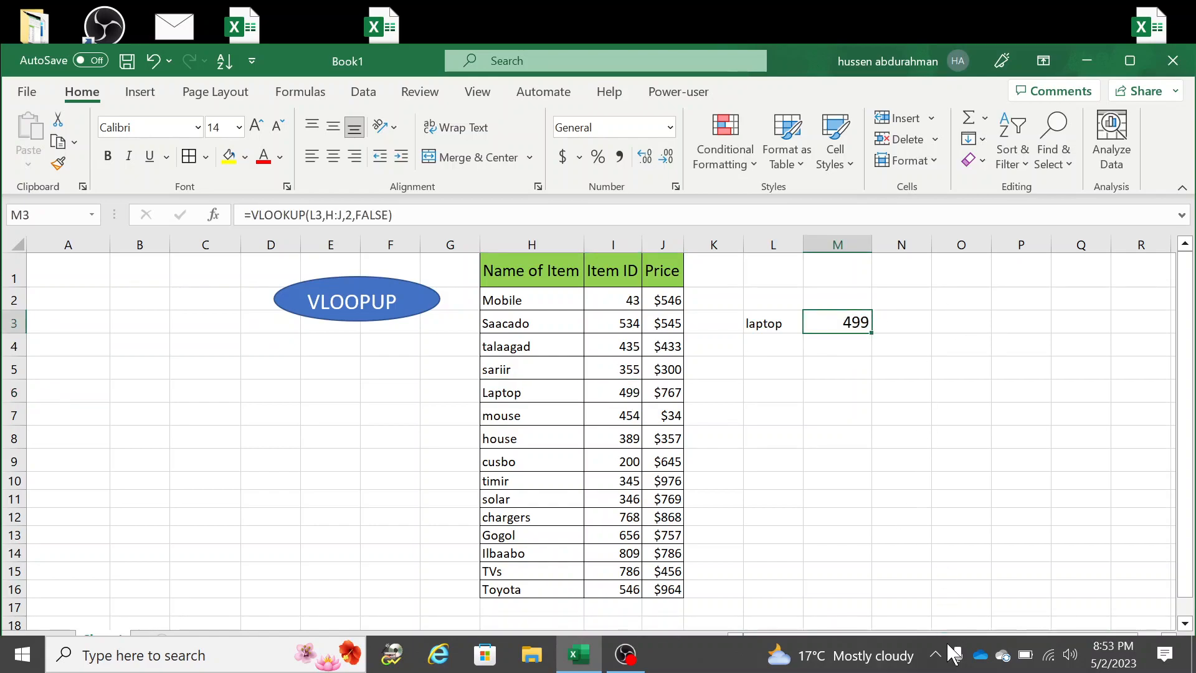